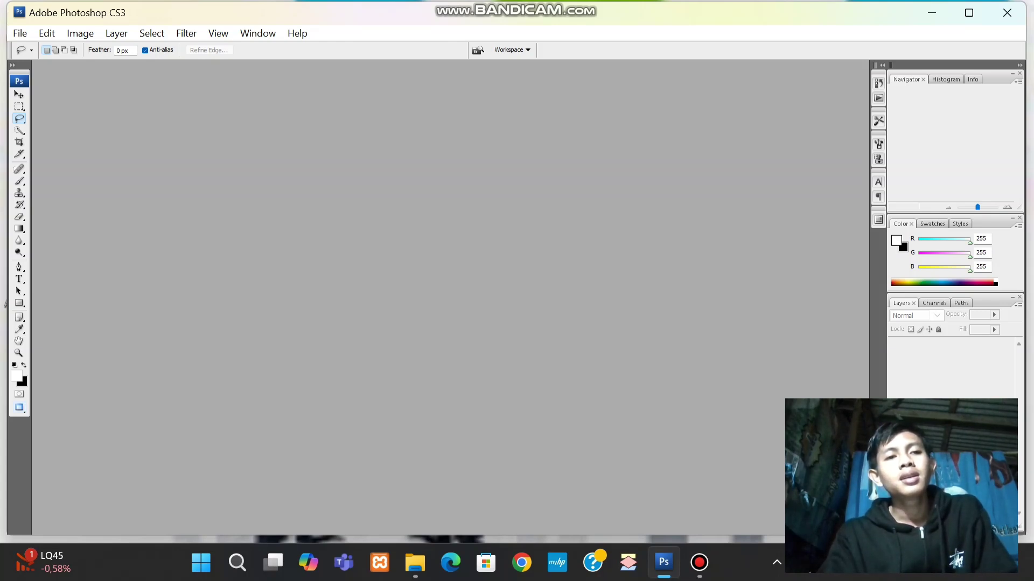
Open the "gambar pisang" image from the Downloads folder.
key(alt+f)
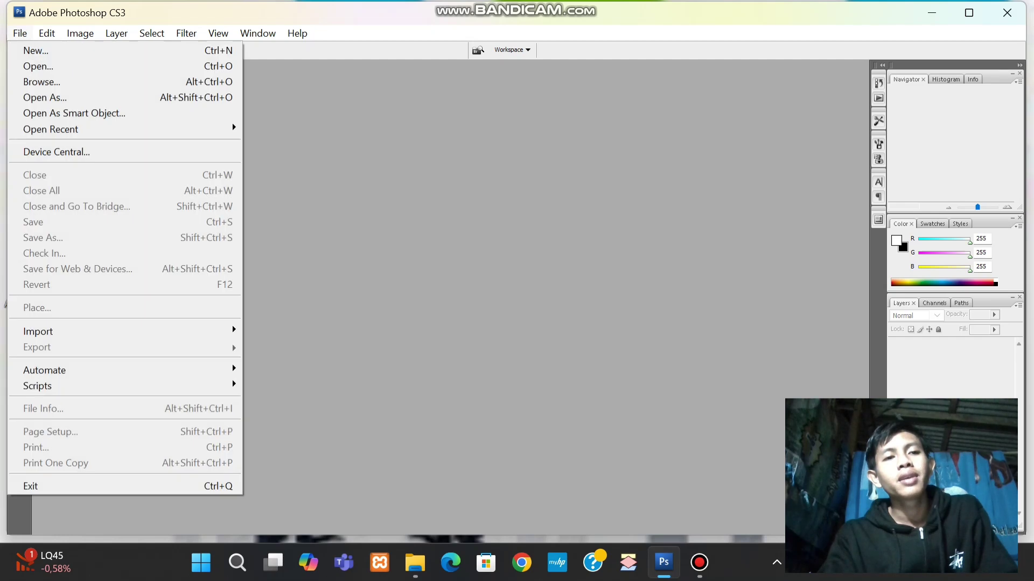
key(Down)
key(Down)
key(Down)
key(Up)
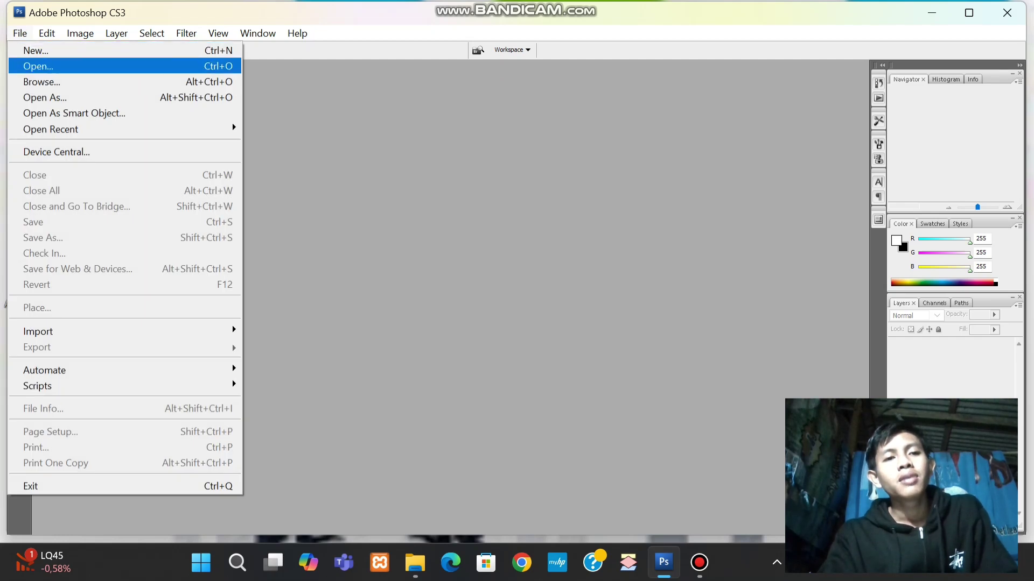
key(Return)
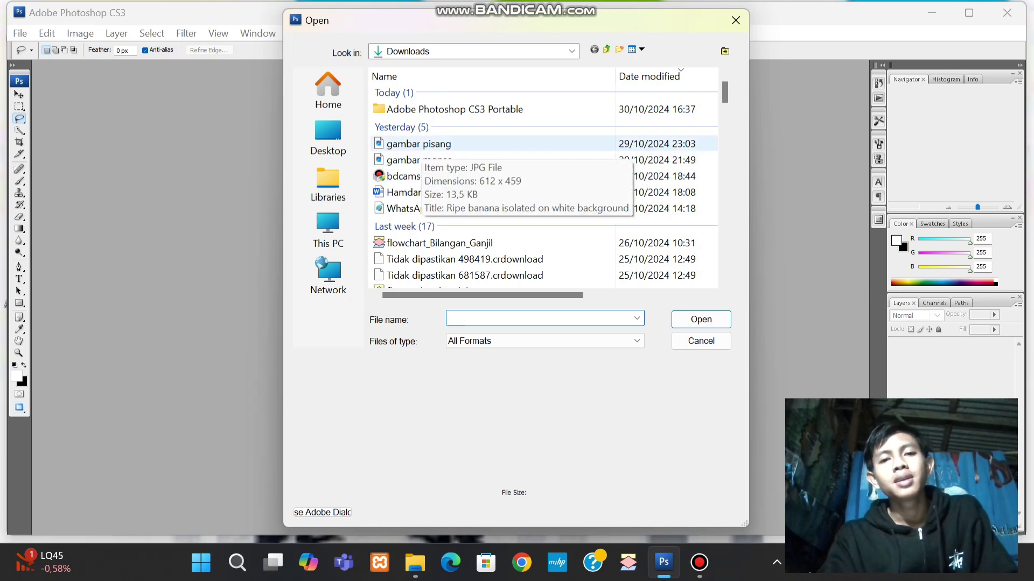
click(419, 144)
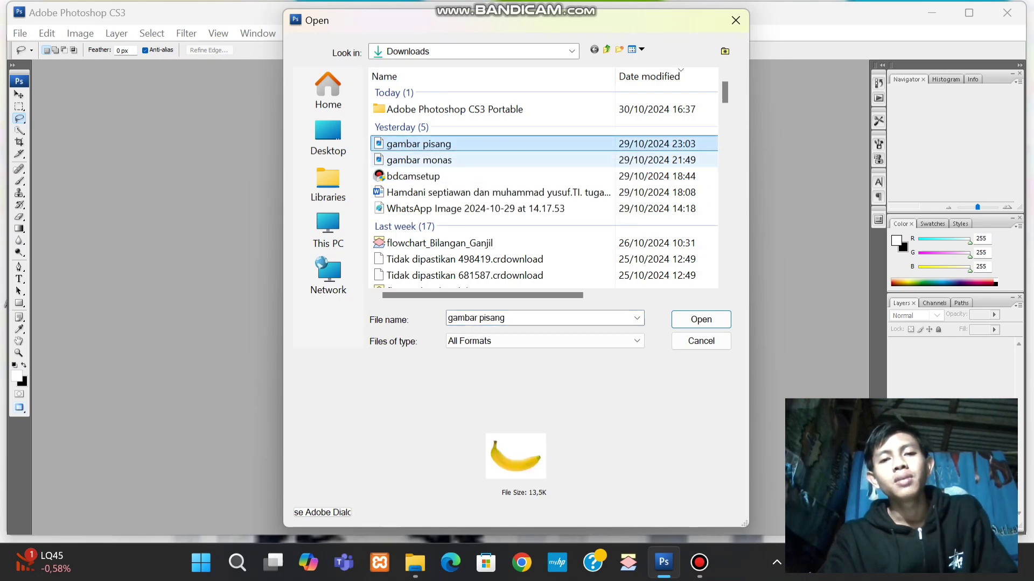
key(Return)
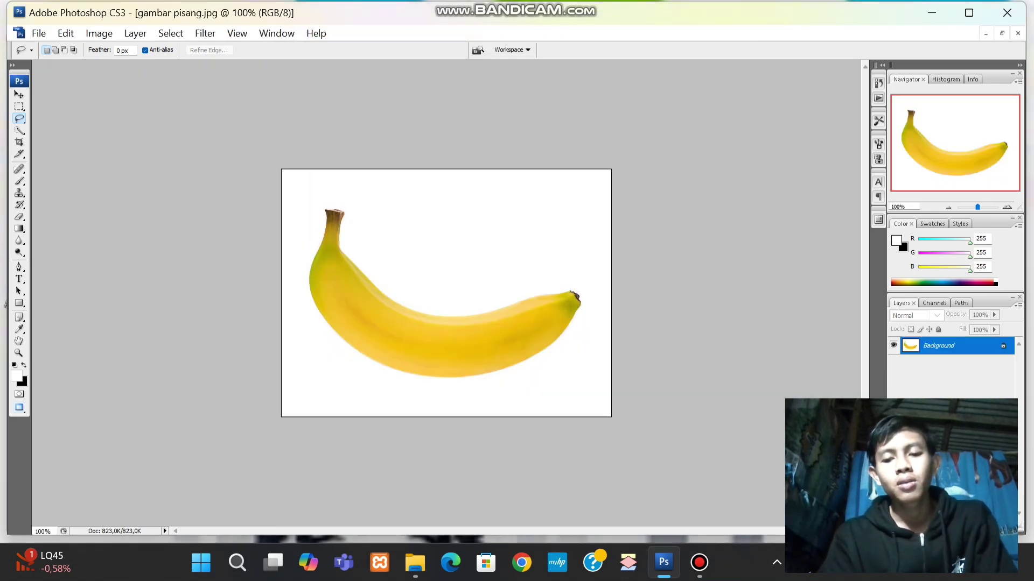
key(ctrl+o)
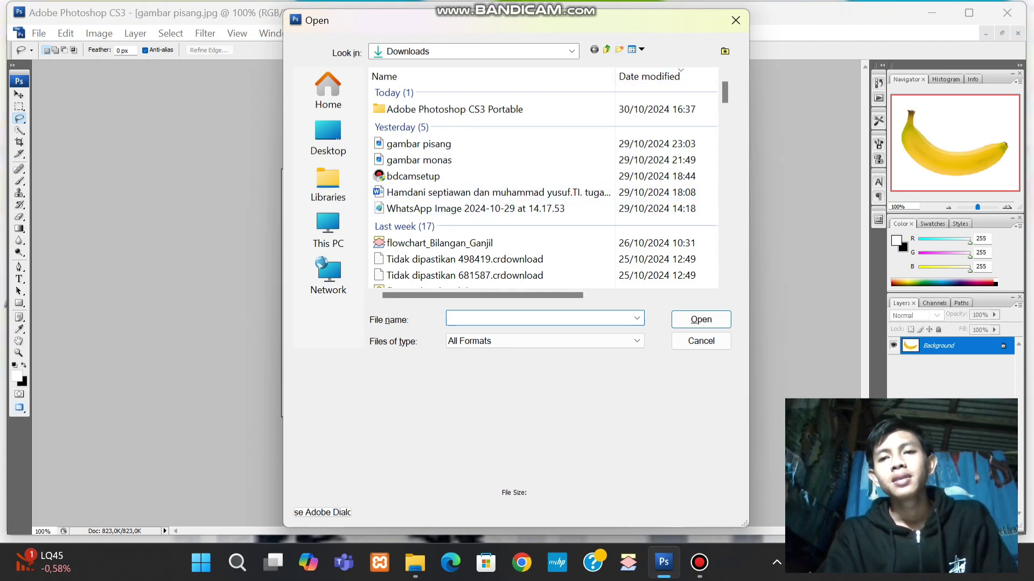
click(735, 20)
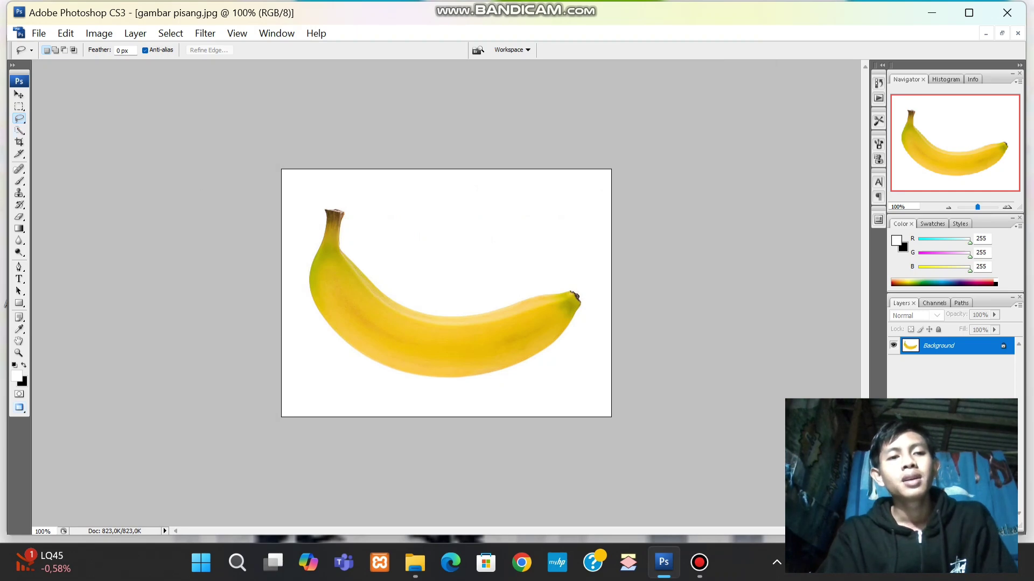
Draw a freehand selection around the whole banana outline with the Lasso Tool.
right_click(19, 119)
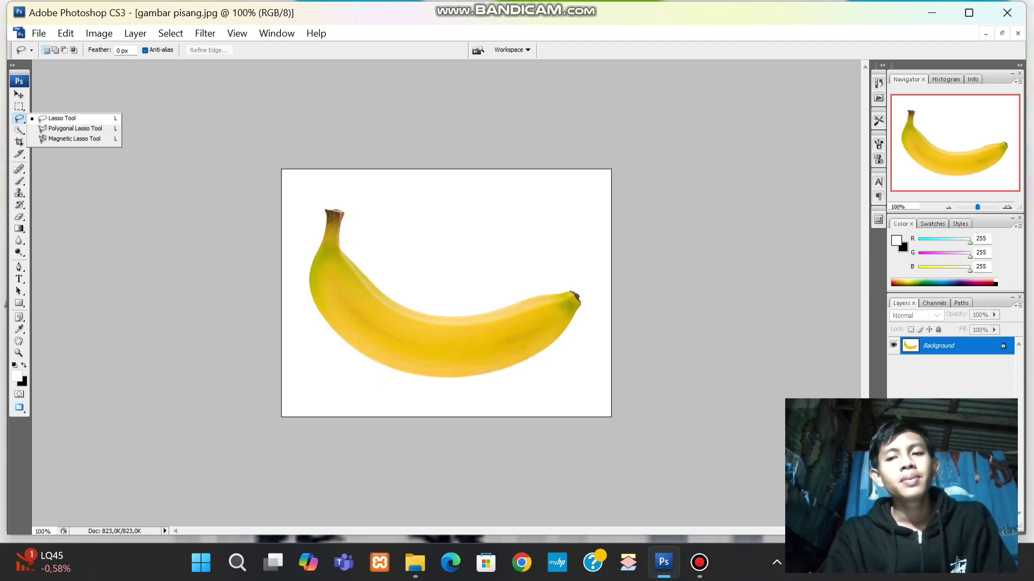
click(68, 118)
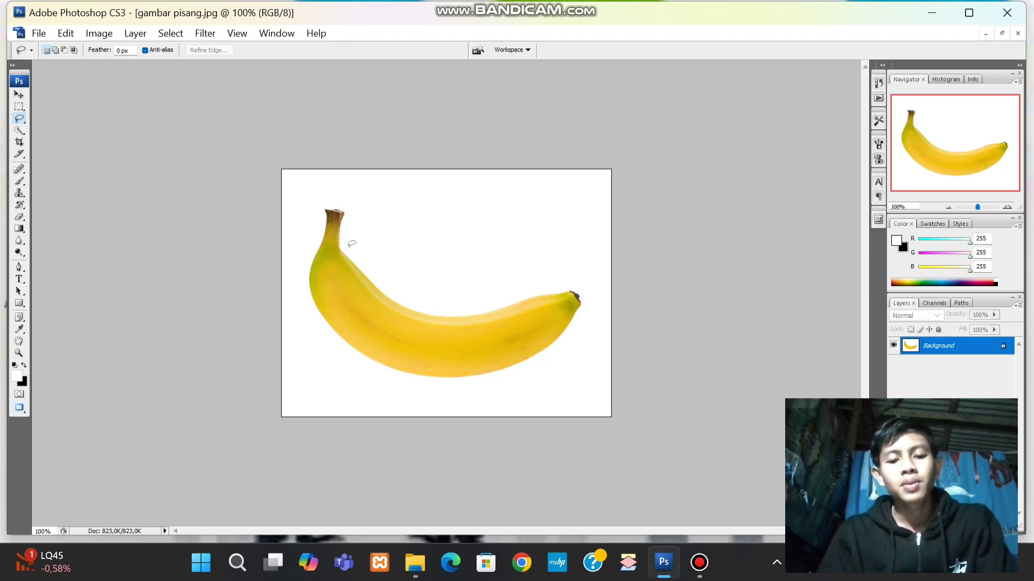
scroll(352, 244, up, 5)
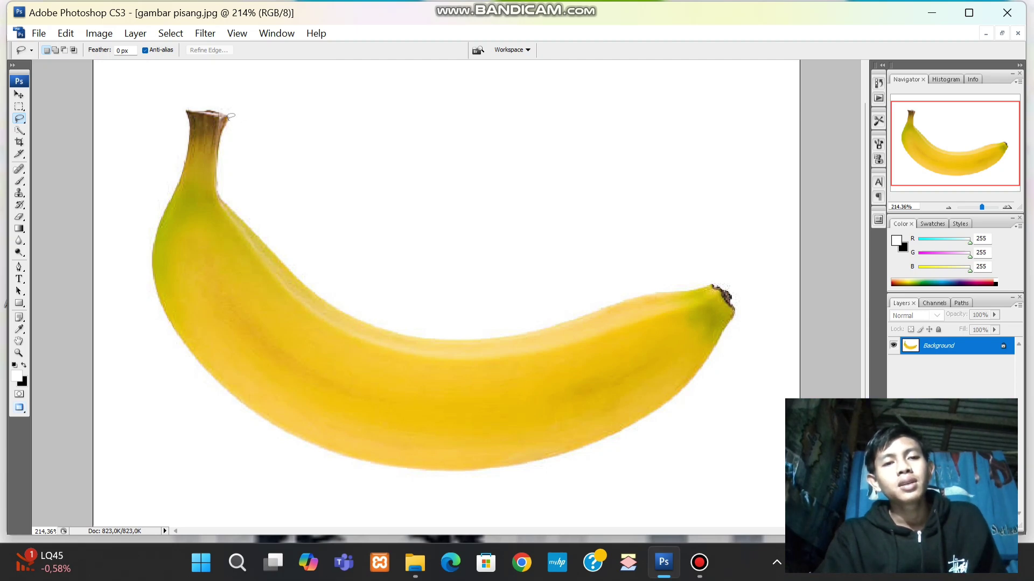
mouse_move(228, 125)
mouse_down()
mouse_move(220, 191)
mouse_move(242, 229)
mouse_move(345, 314)
mouse_move(391, 334)
mouse_move(498, 340)
mouse_move(629, 295)
mouse_move(722, 287)
mouse_move(698, 289)
mouse_move(713, 282)
mouse_move(739, 304)
mouse_move(685, 392)
mouse_move(642, 426)
mouse_move(478, 477)
mouse_move(277, 439)
mouse_move(267, 413)
mouse_move(172, 331)
mouse_move(164, 304)
mouse_up()
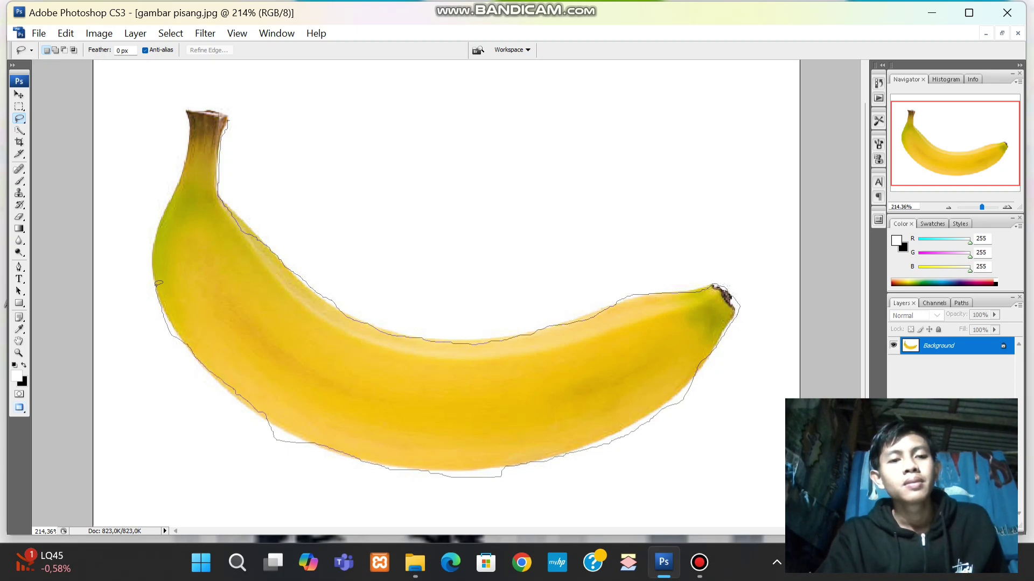
mouse_move(151, 264)
mouse_down()
mouse_move(189, 111)
mouse_move(229, 114)
mouse_up()
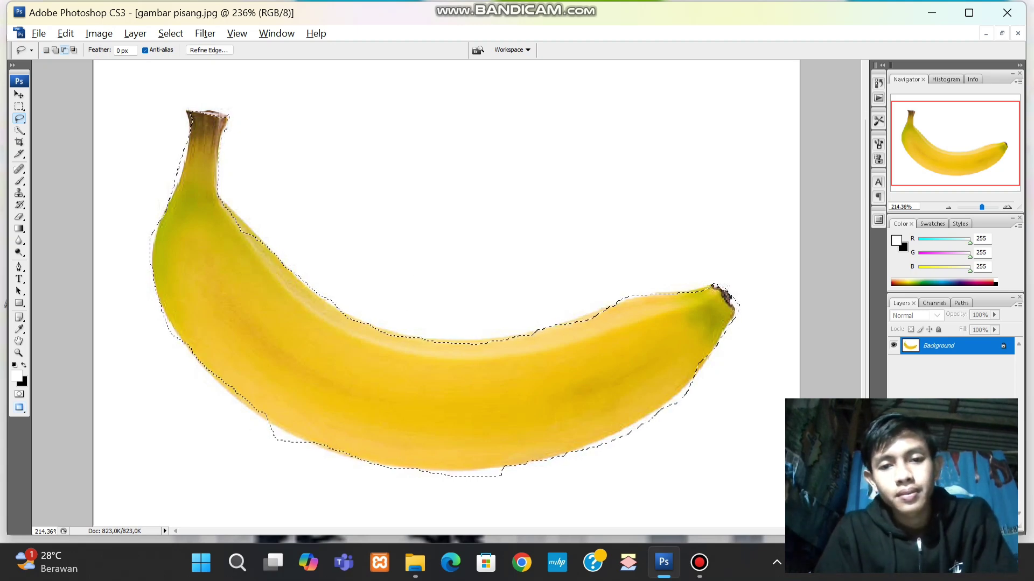
Subtract the excess white areas around the banana's lower, outer and inner edges from the selection with the Lasso Tool.
scroll(414, 272, up, 1)
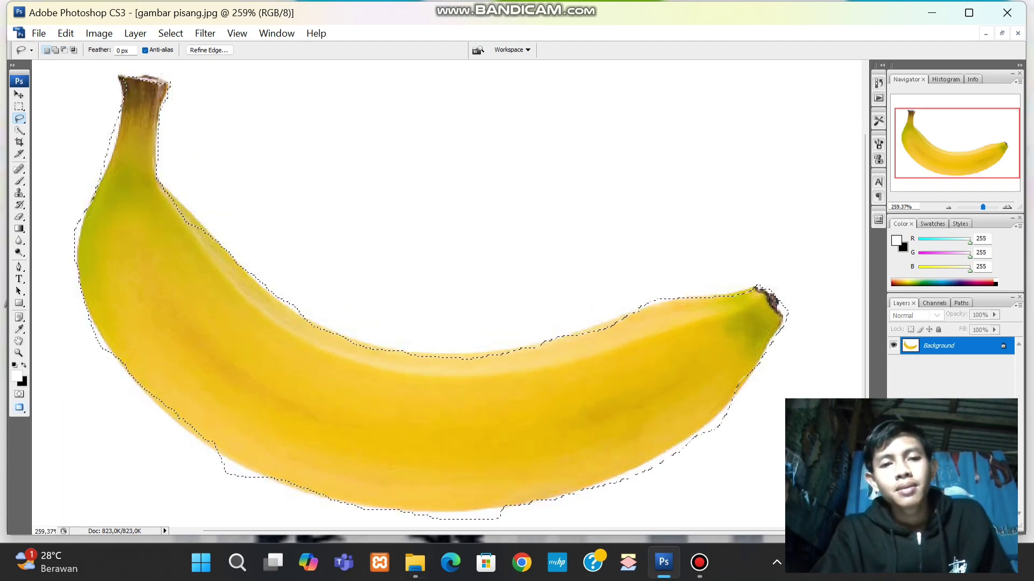
scroll(714, 434, down, 1)
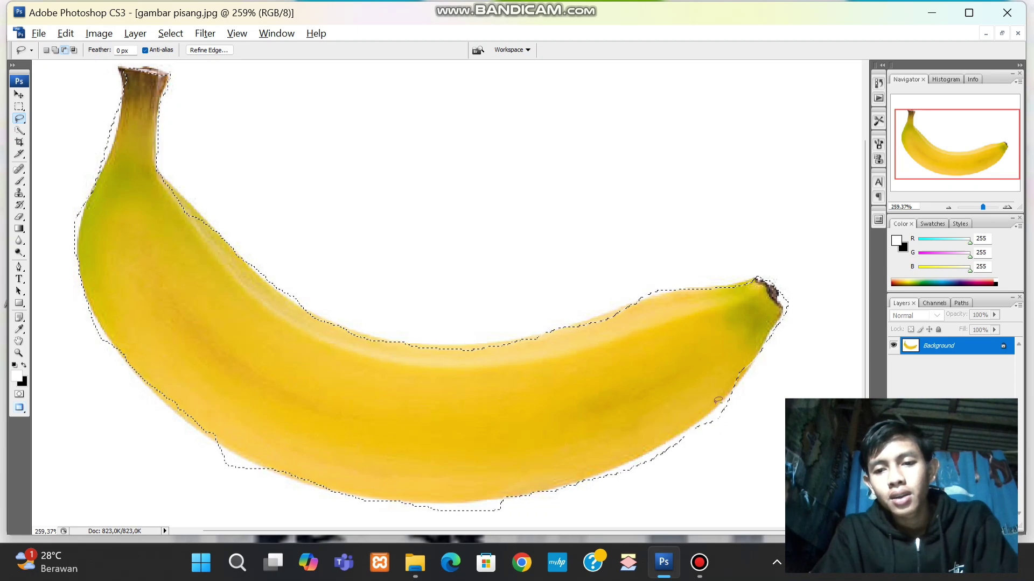
key(alt)
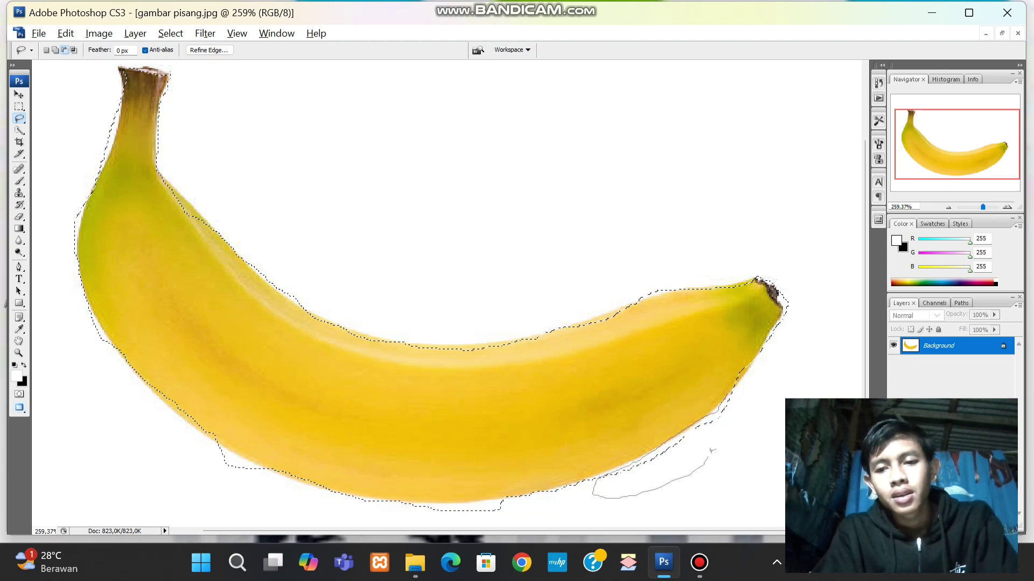
drag(731, 394, 730, 395)
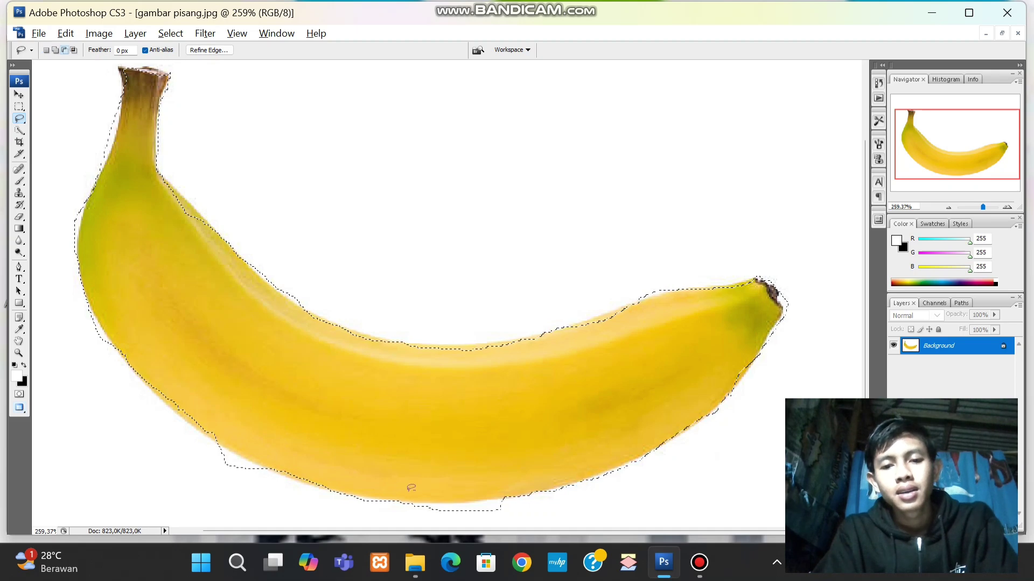
mouse_move(403, 507)
mouse_down()
mouse_move(506, 495)
mouse_move(482, 520)
mouse_move(447, 520)
mouse_move(429, 504)
mouse_up()
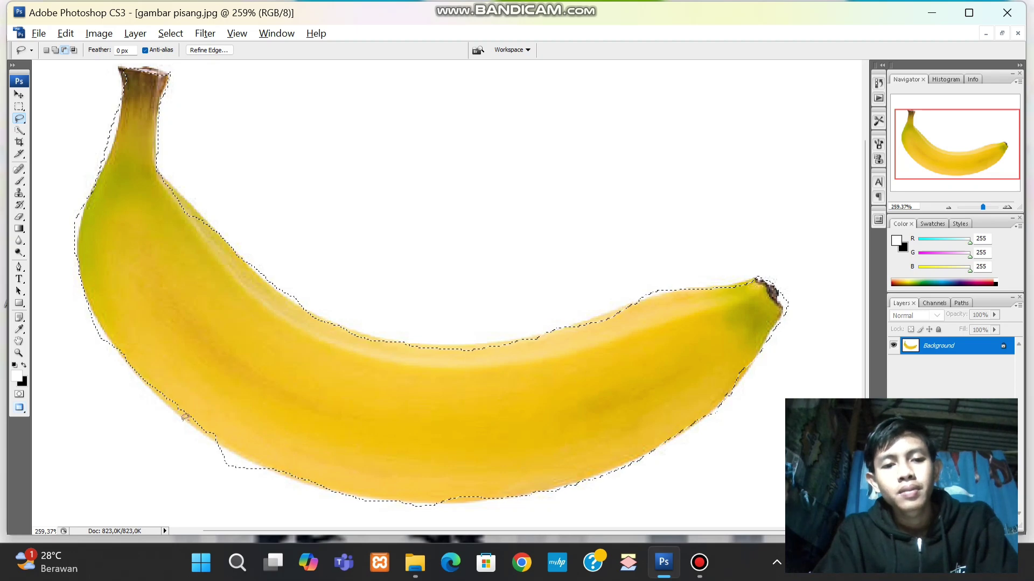
mouse_move(209, 437)
mouse_down()
mouse_move(262, 478)
mouse_move(219, 480)
mouse_move(213, 443)
mouse_up()
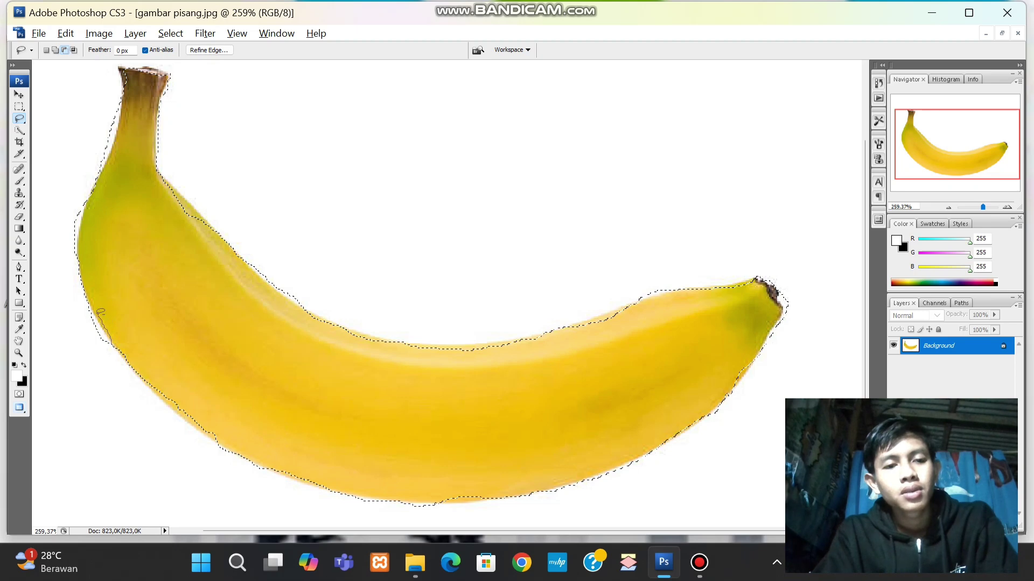
mouse_move(88, 316)
mouse_down()
mouse_move(82, 351)
mouse_move(105, 357)
mouse_move(116, 343)
mouse_up()
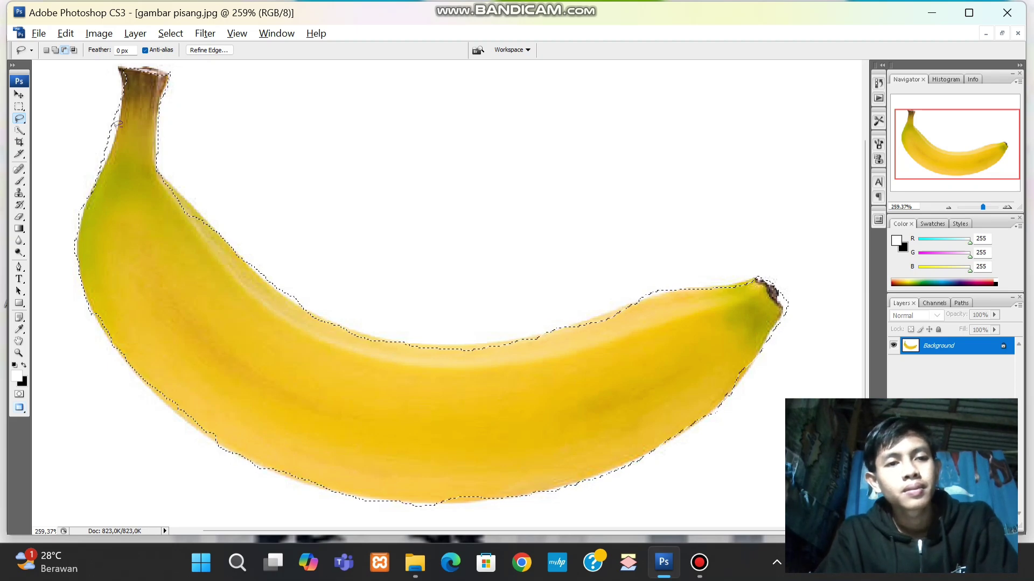
mouse_move(127, 106)
mouse_down()
mouse_move(99, 165)
mouse_move(91, 119)
mouse_move(121, 107)
mouse_up()
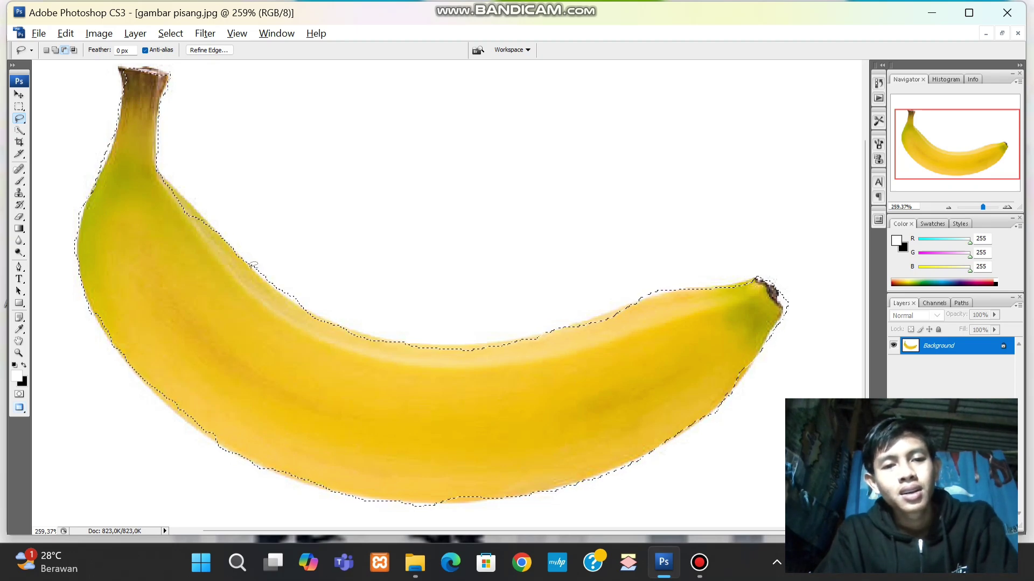
mouse_move(257, 269)
mouse_down()
mouse_move(299, 299)
mouse_move(301, 261)
mouse_move(251, 264)
mouse_up()
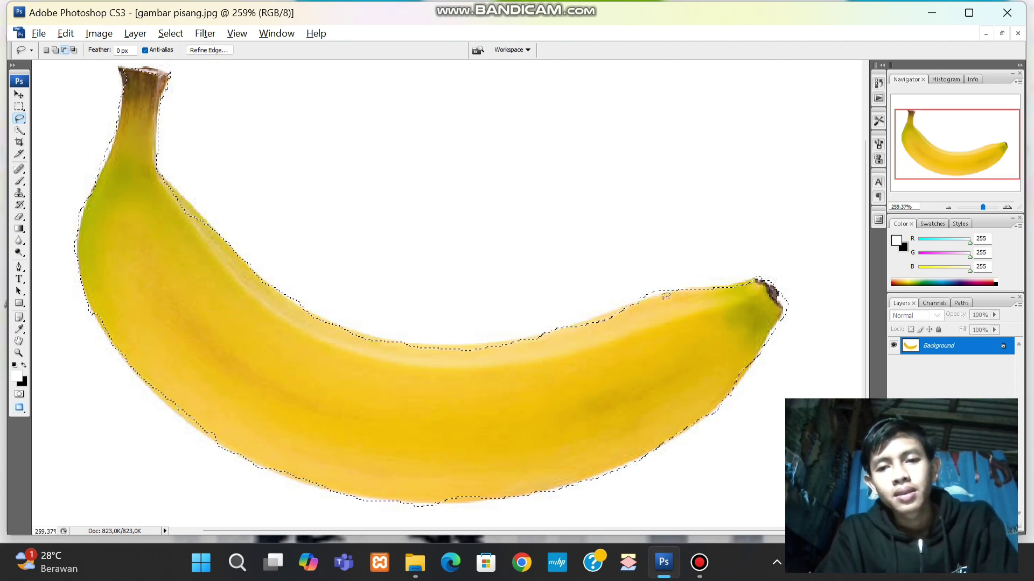
Refine the selection along the banana's upper edge near the dark tip by subtracting and adding back small areas.
mouse_move(666, 296)
mouse_down()
mouse_move(631, 301)
mouse_move(667, 291)
mouse_up()
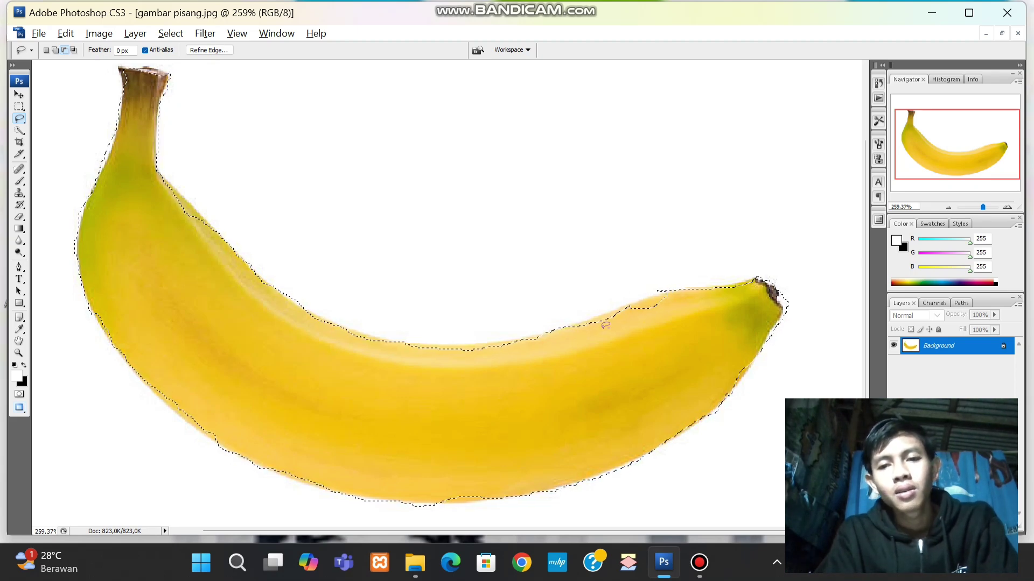
drag(649, 315, 664, 294)
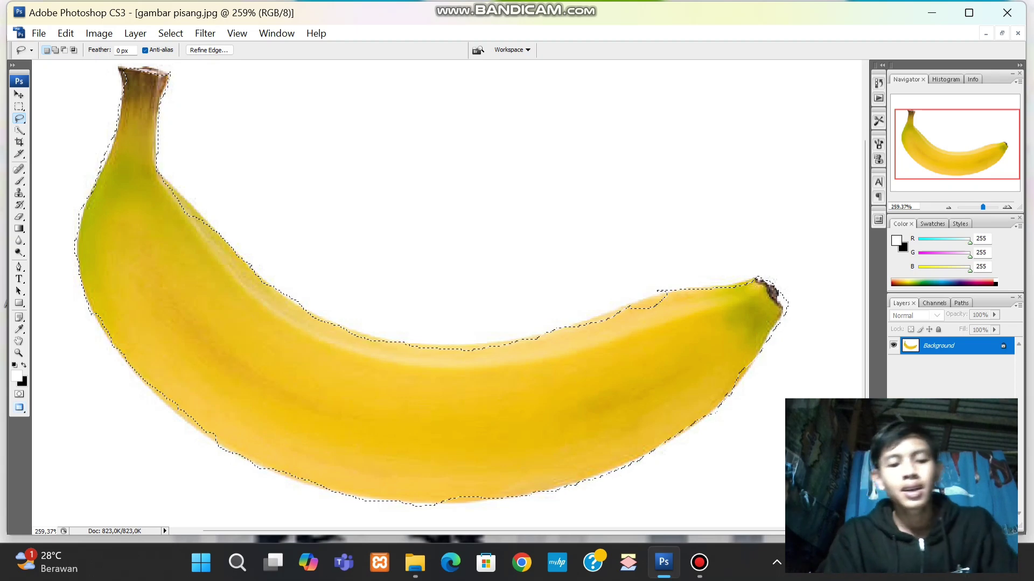
key(shift)
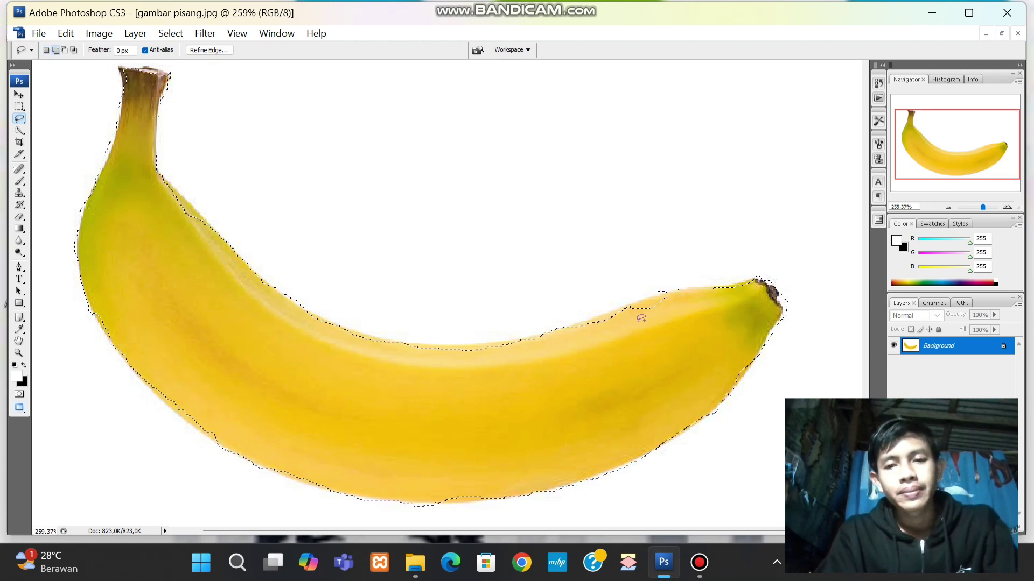
drag(641, 319, 661, 298)
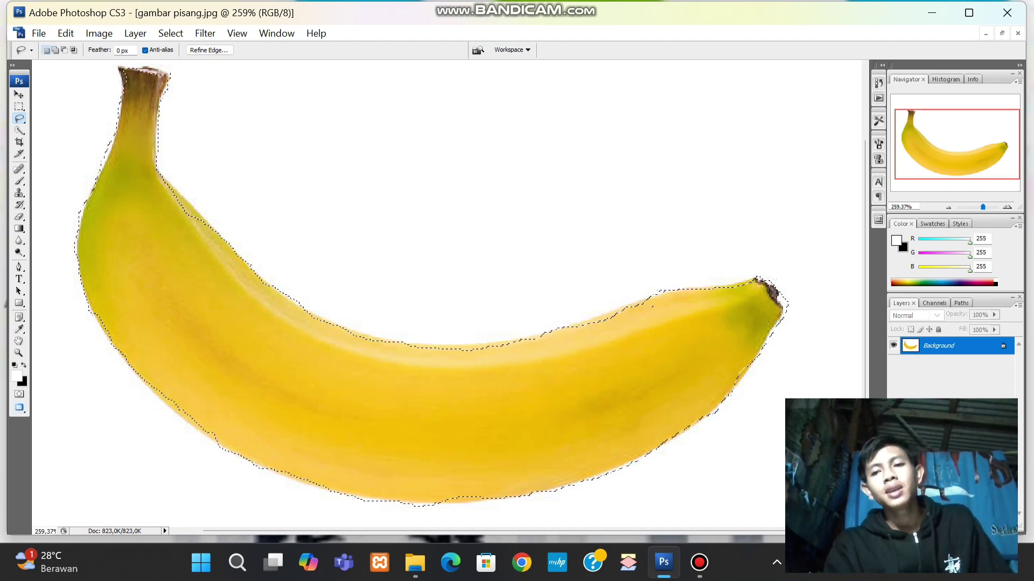
Copy the selected banana to a new layer and hide the Background layer.
key(alt)
scroll(536, 278, down, 3)
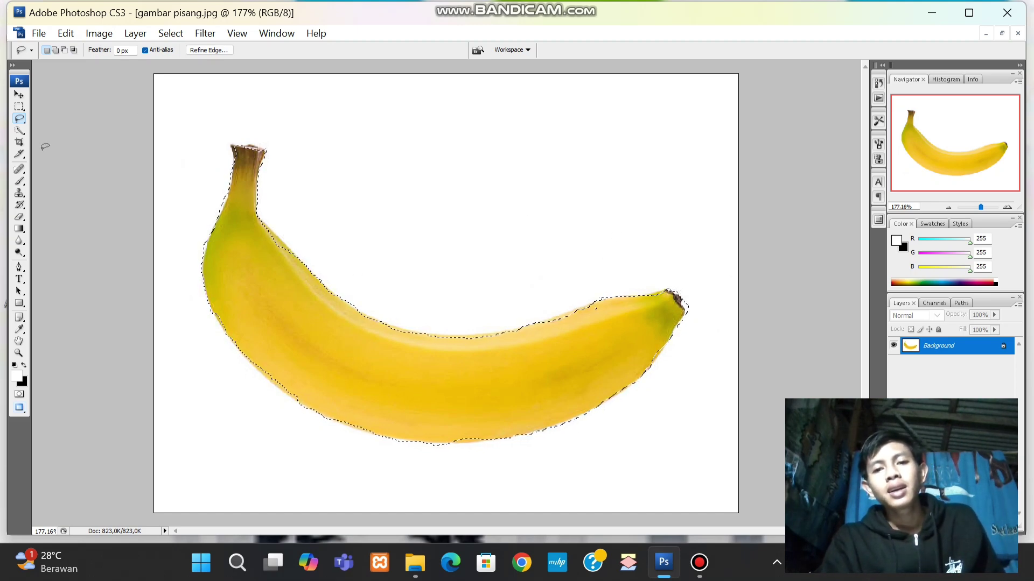
right_click(343, 355)
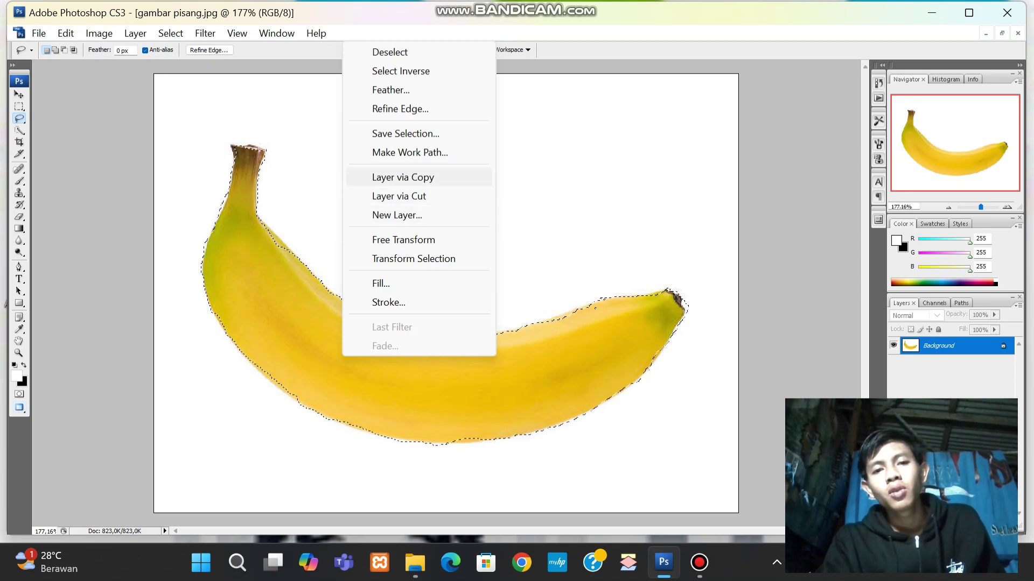
click(403, 177)
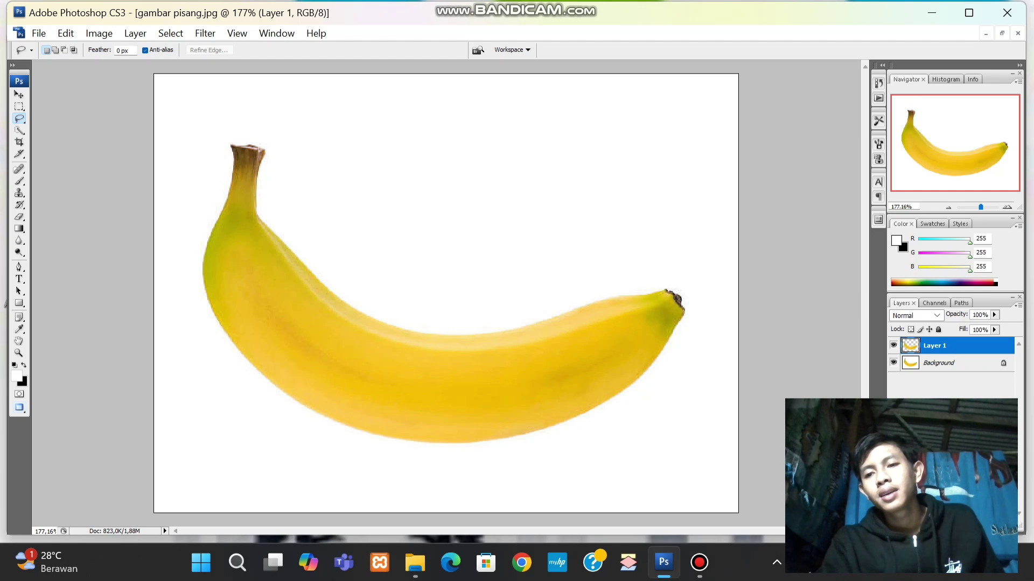
click(893, 363)
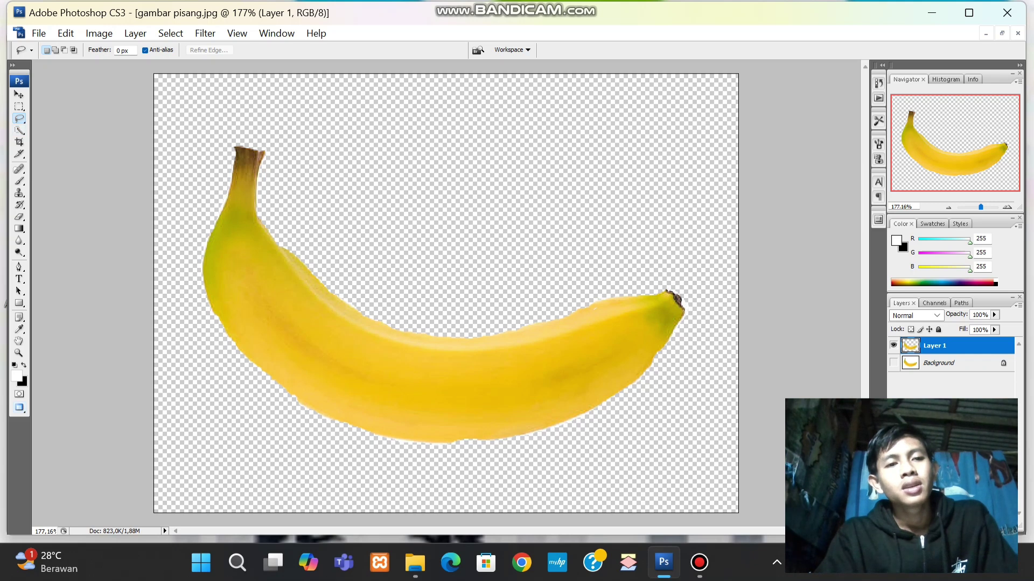
Make the Background layer visible again beneath the banana cutout.
click(19, 119)
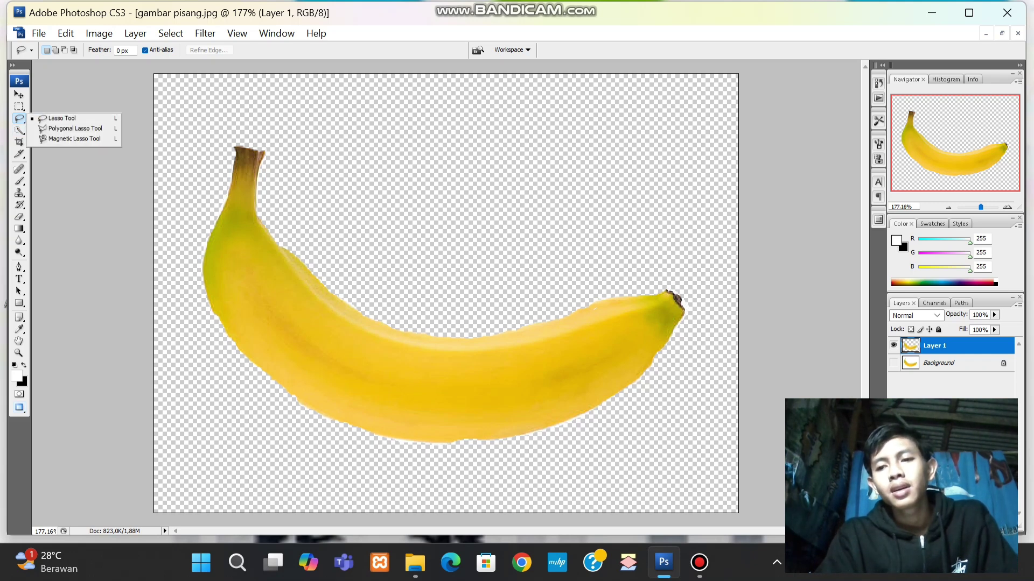
click(62, 118)
click(893, 363)
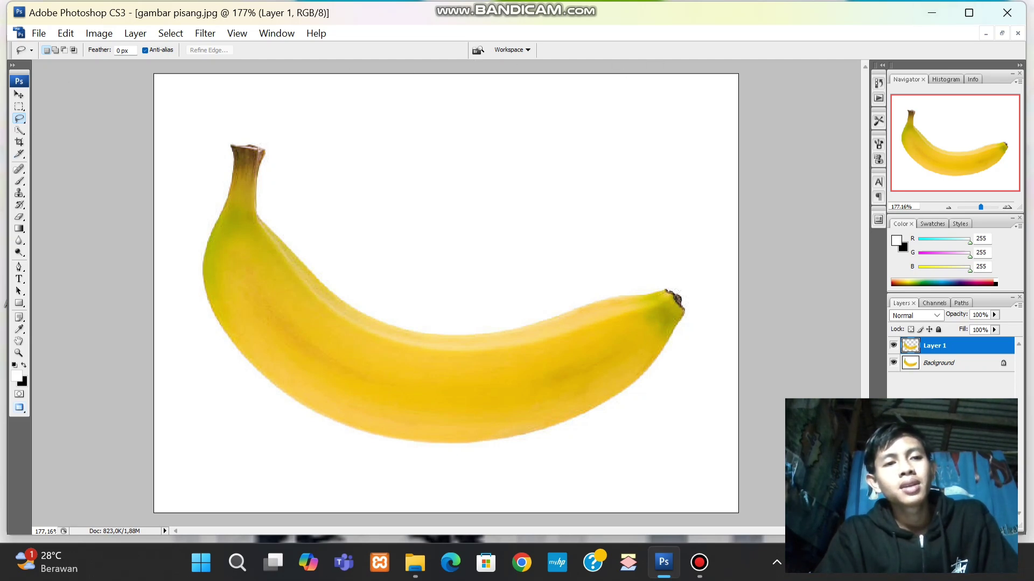
Start a Polygonal Lasso selection at the banana's stem and trace straight segments along its upper inner edge to around the dark tip.
click(19, 119)
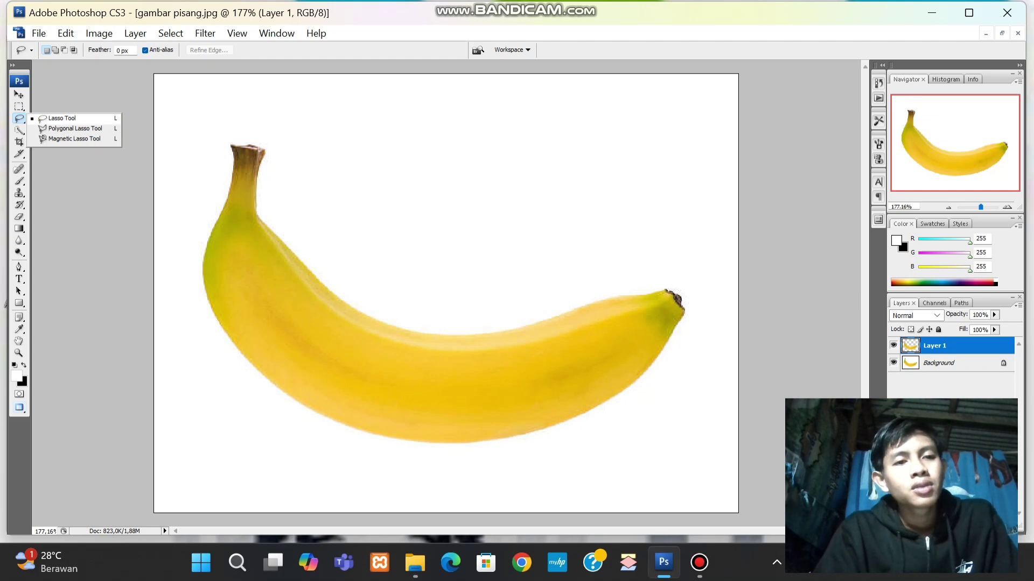
click(76, 128)
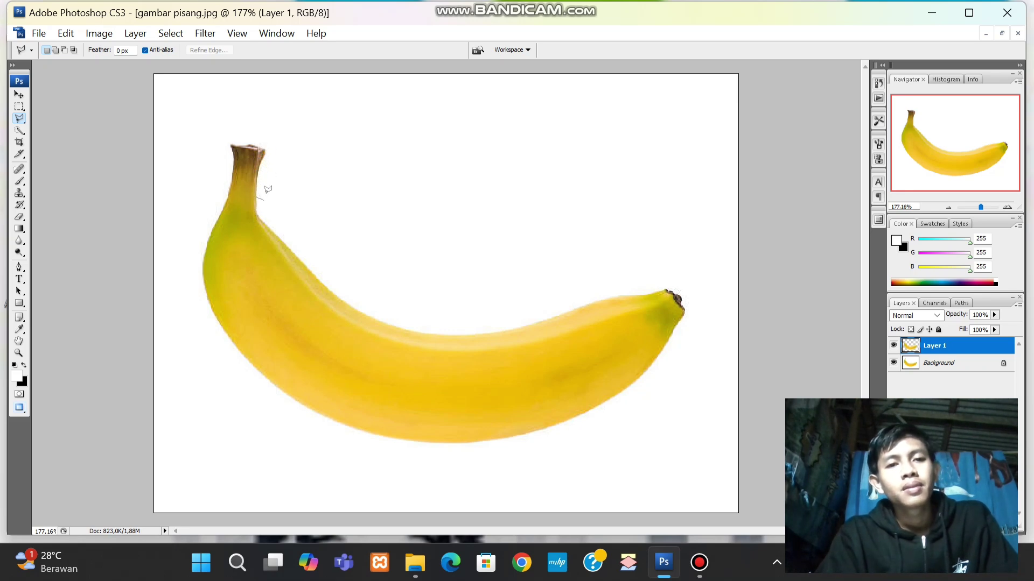
click(260, 217)
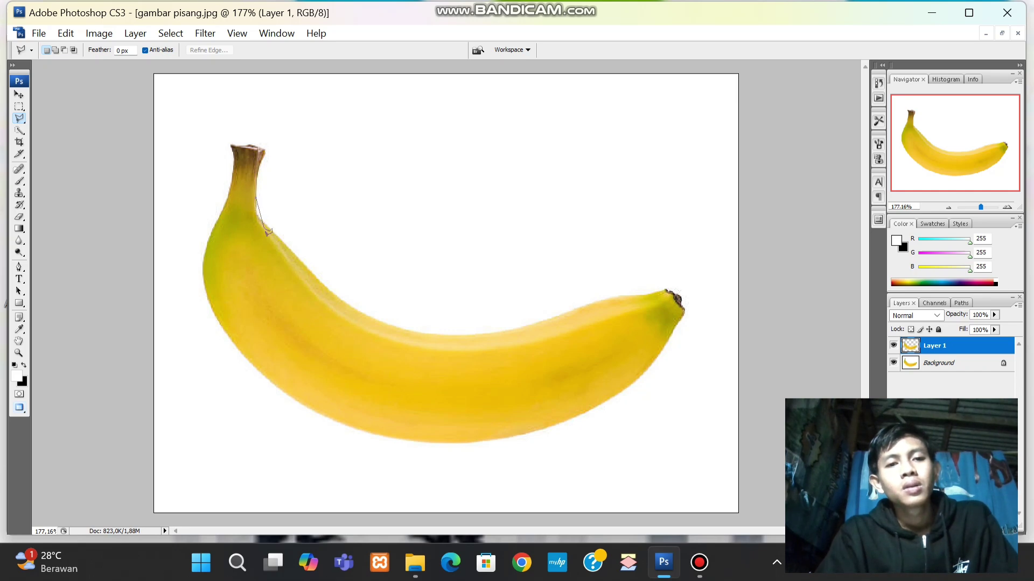
click(346, 301)
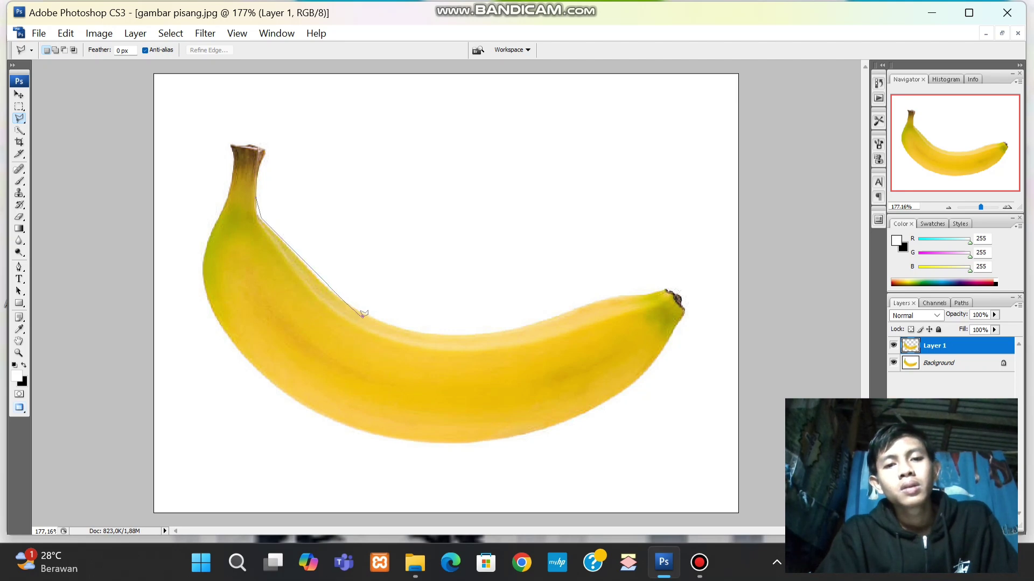
click(410, 330)
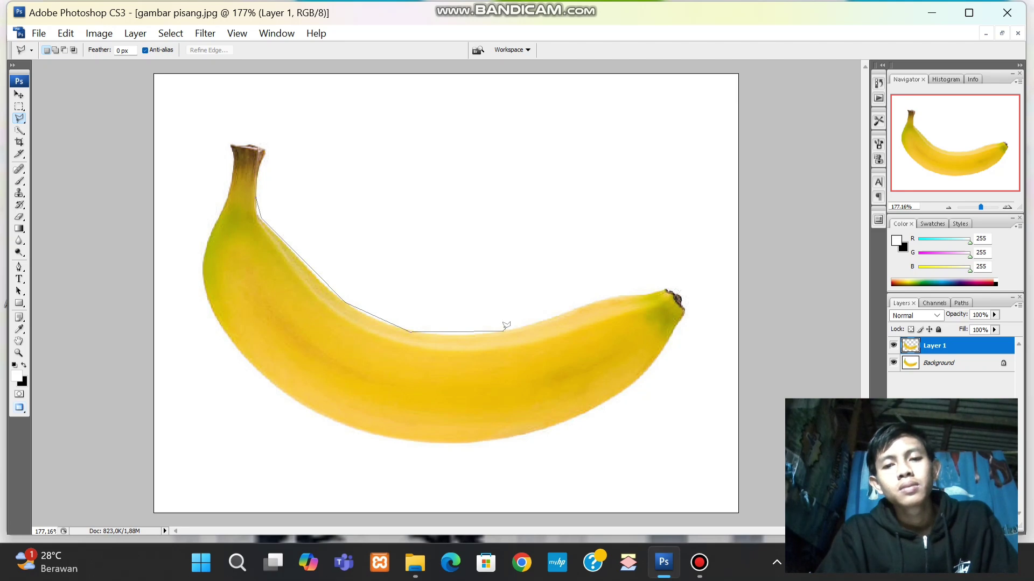
click(590, 302)
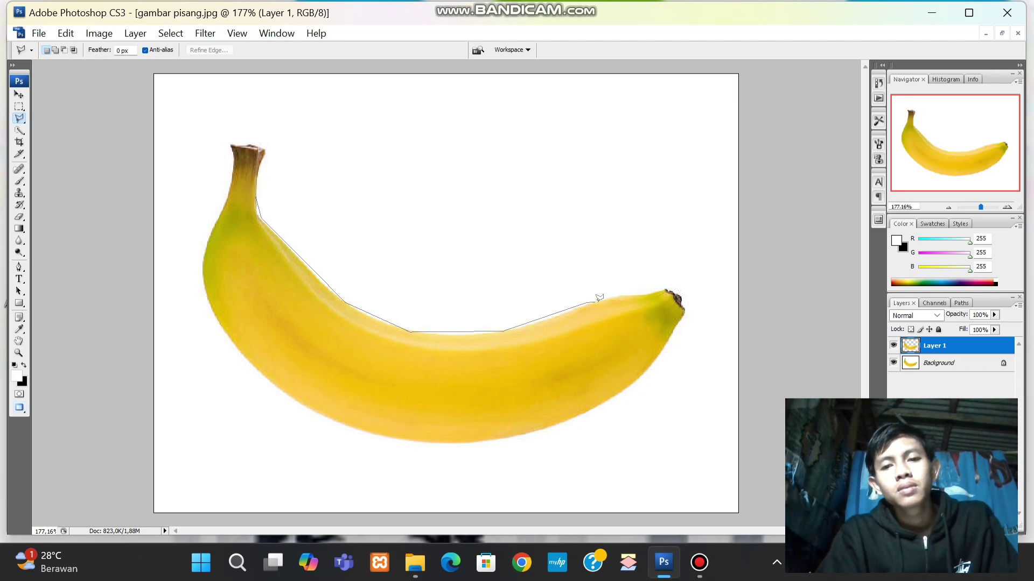
click(642, 296)
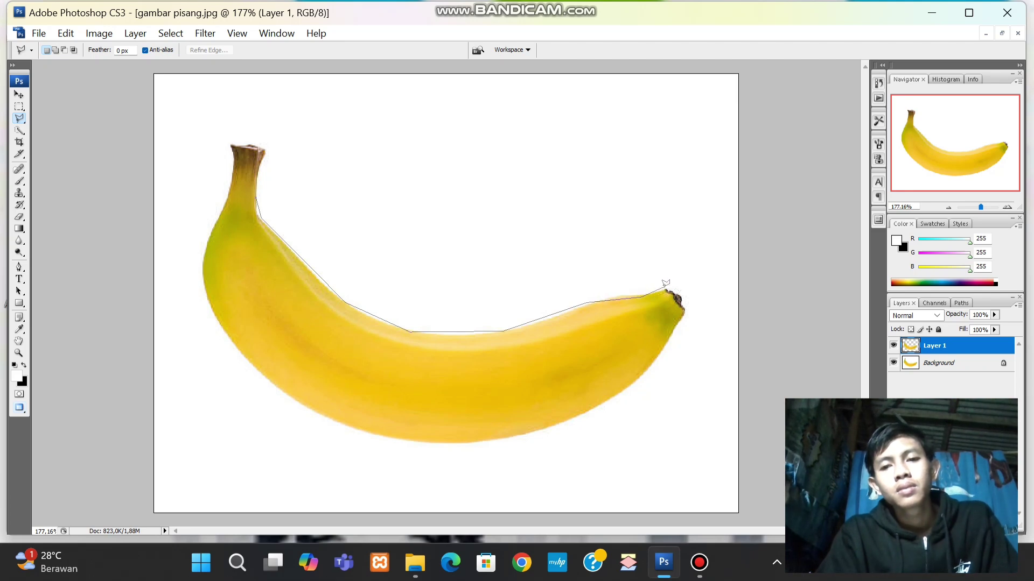
click(666, 290)
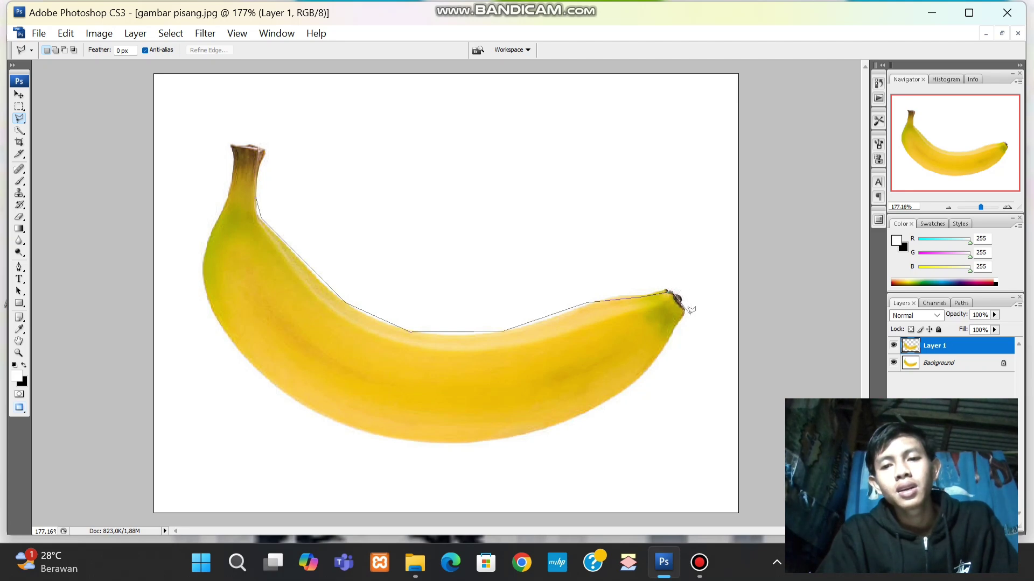
click(689, 311)
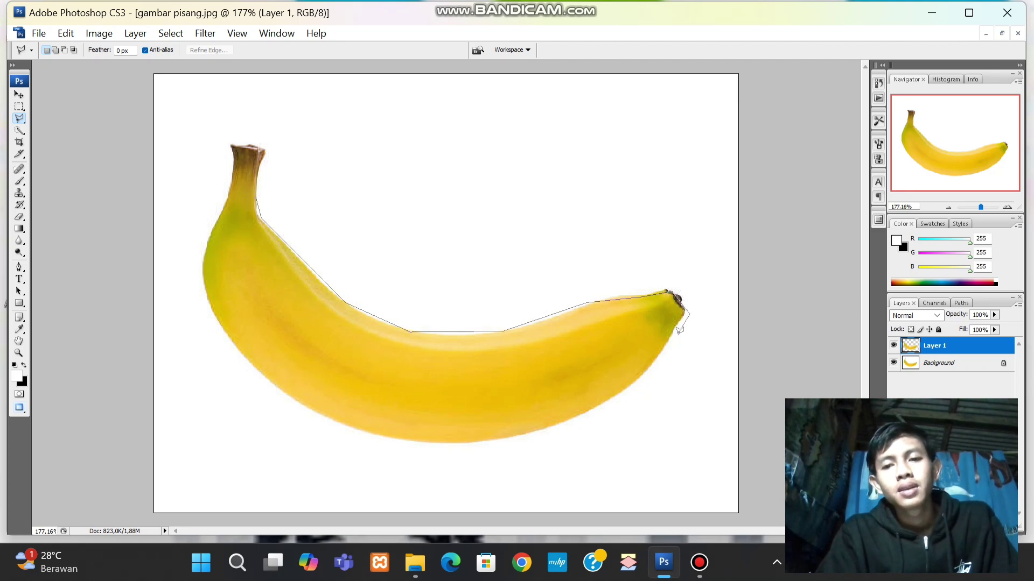
Continue the polygonal outline along the banana's lower outer edge and around the stem top, closing the selection at its starting point.
click(648, 373)
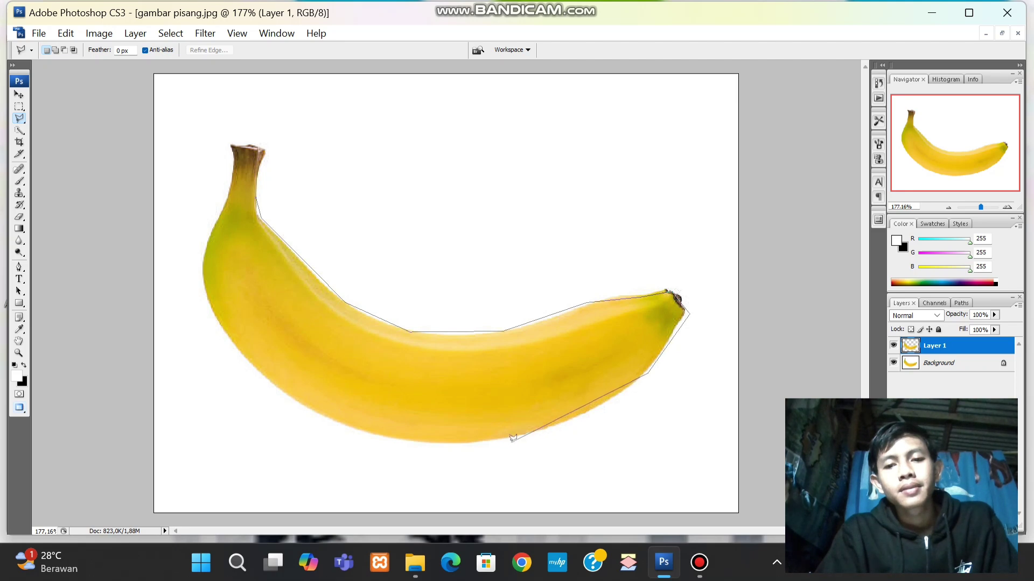
click(560, 426)
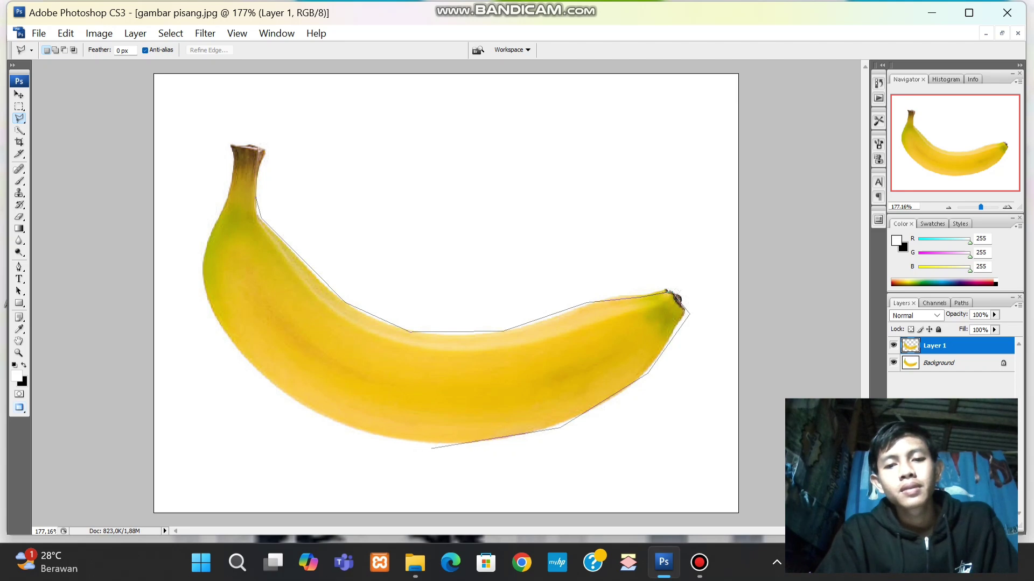
click(453, 438)
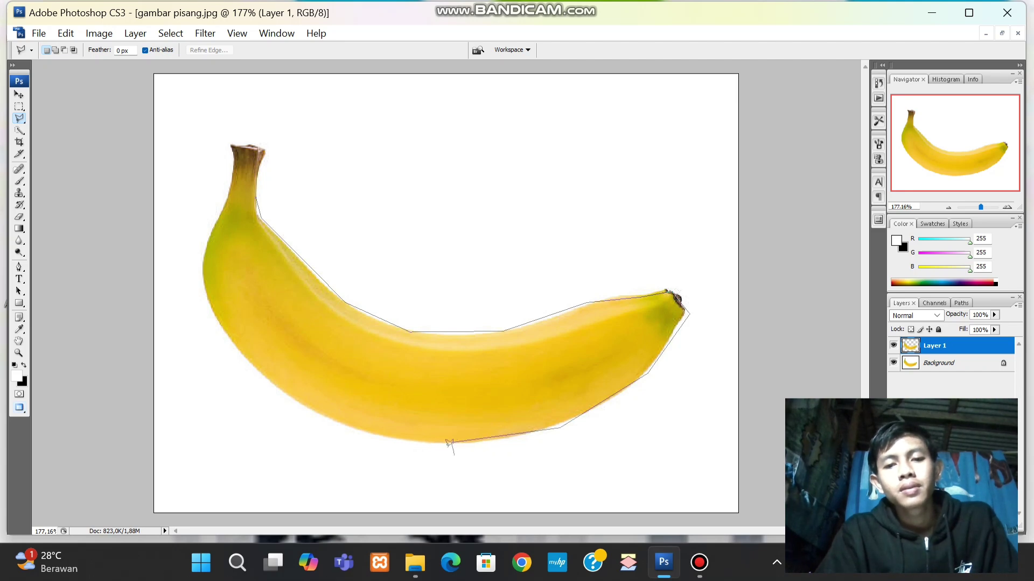
click(360, 435)
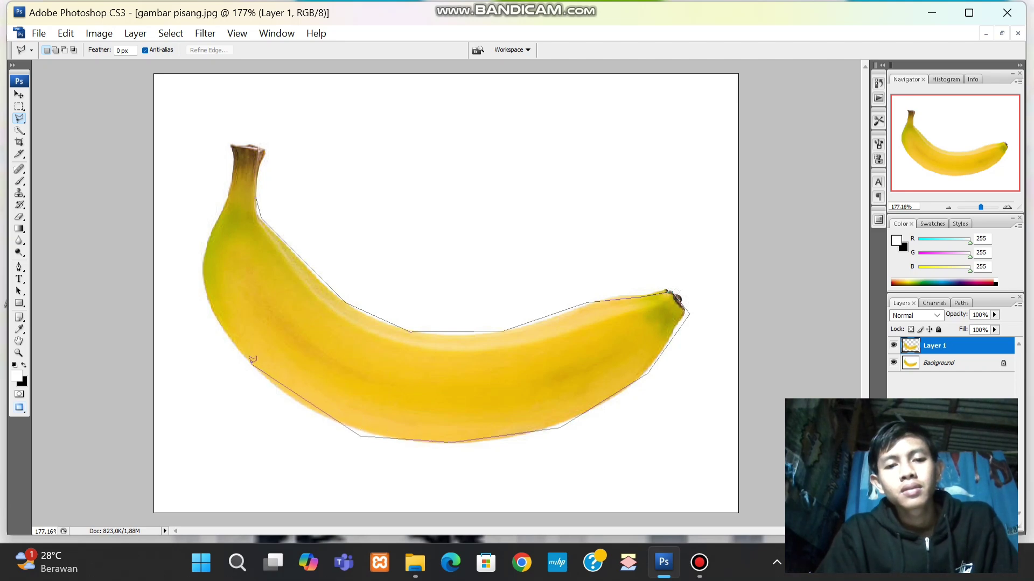
click(245, 366)
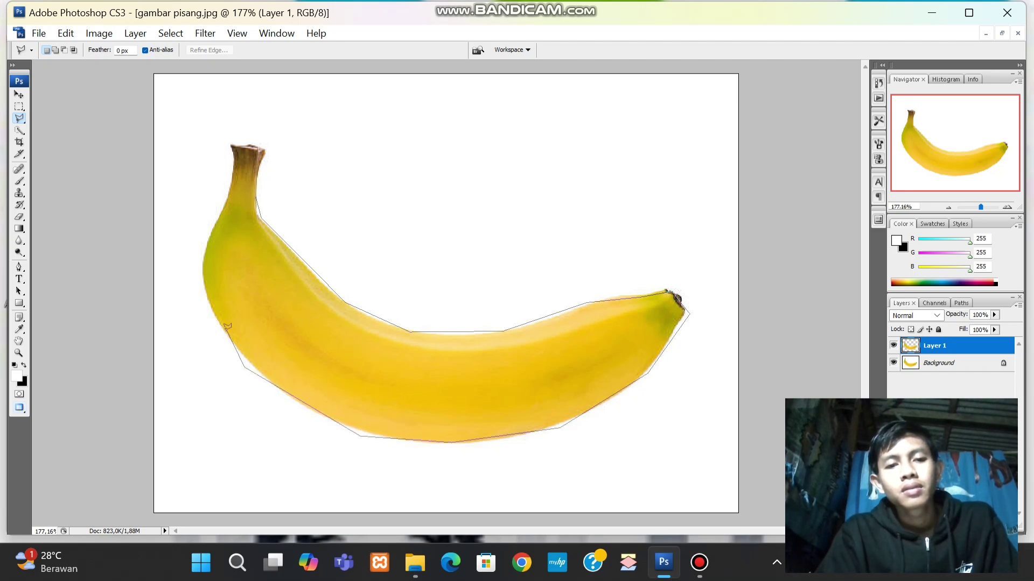
click(203, 268)
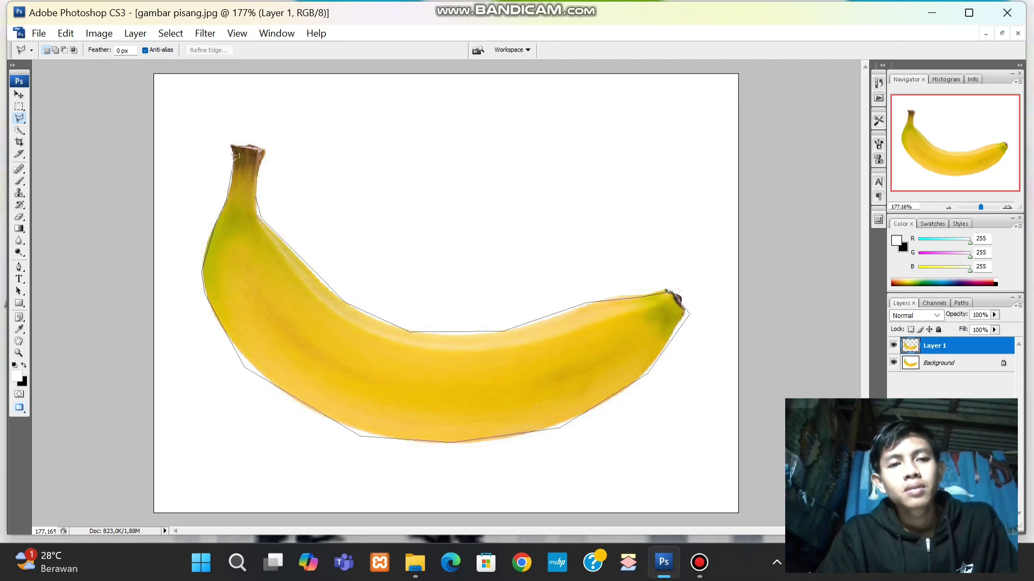
click(231, 144)
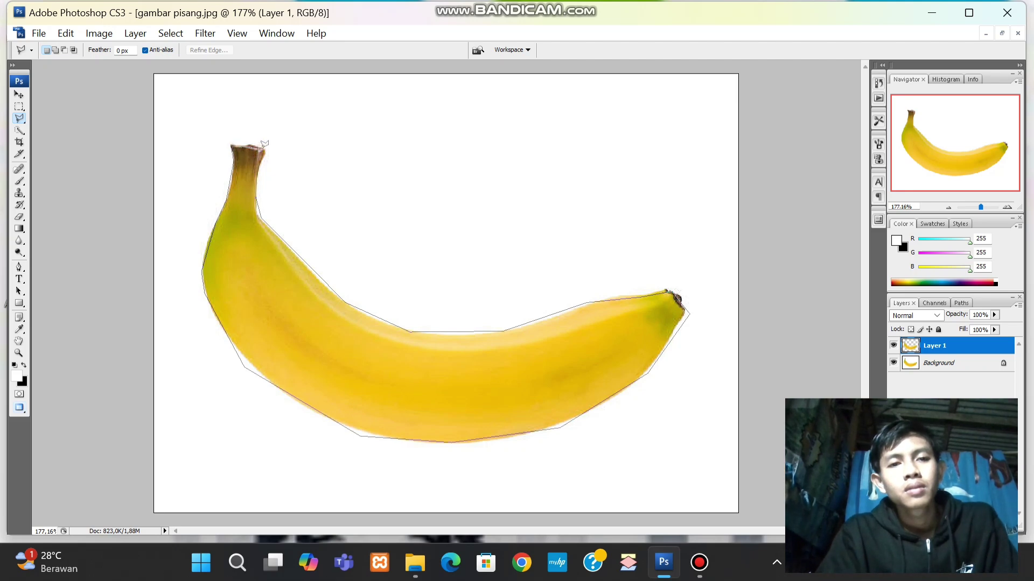
click(265, 145)
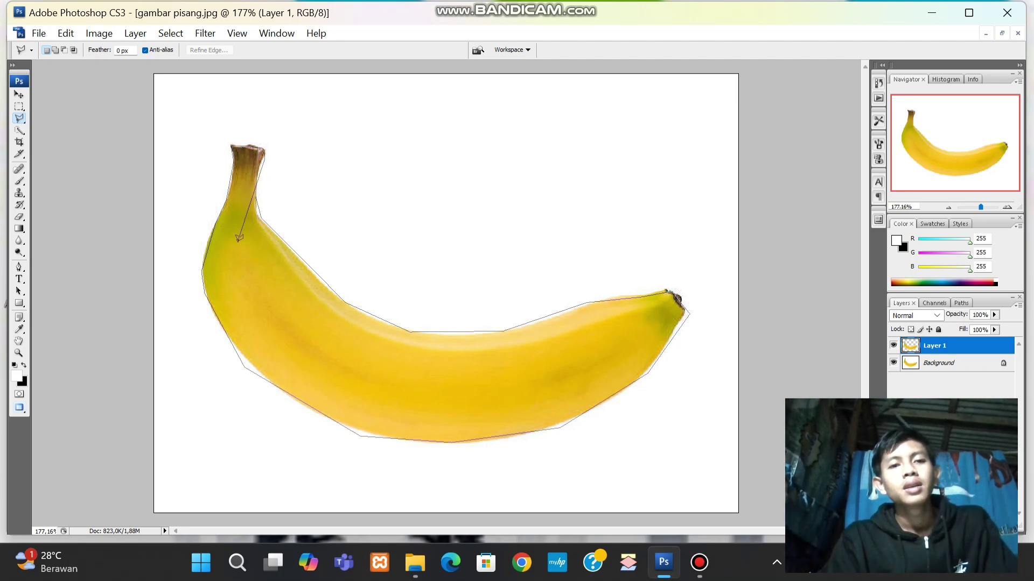
click(263, 156)
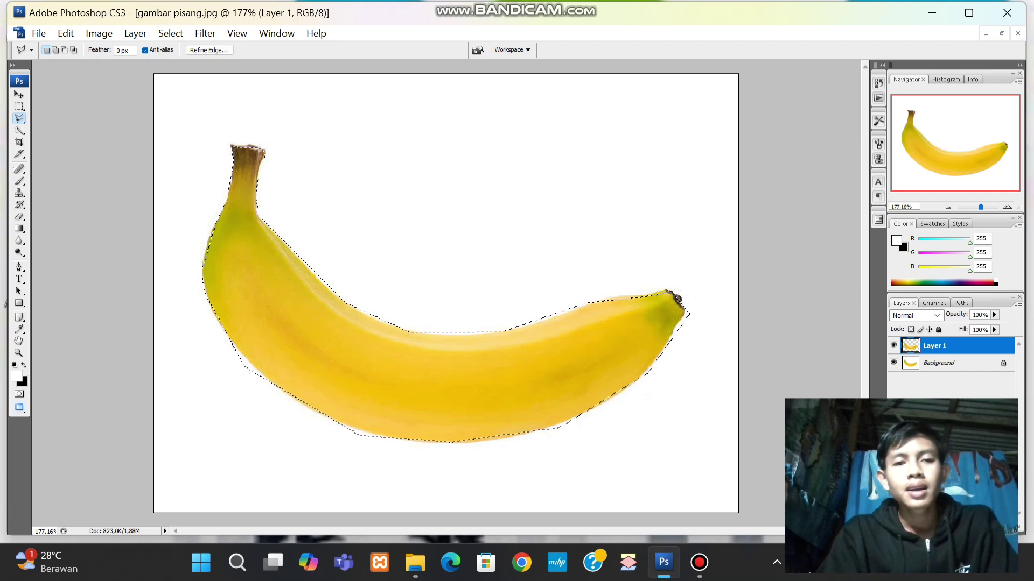
Copy the polygonal selection to a new layer with Layer via Copy and hide the Background layer.
right_click(284, 228)
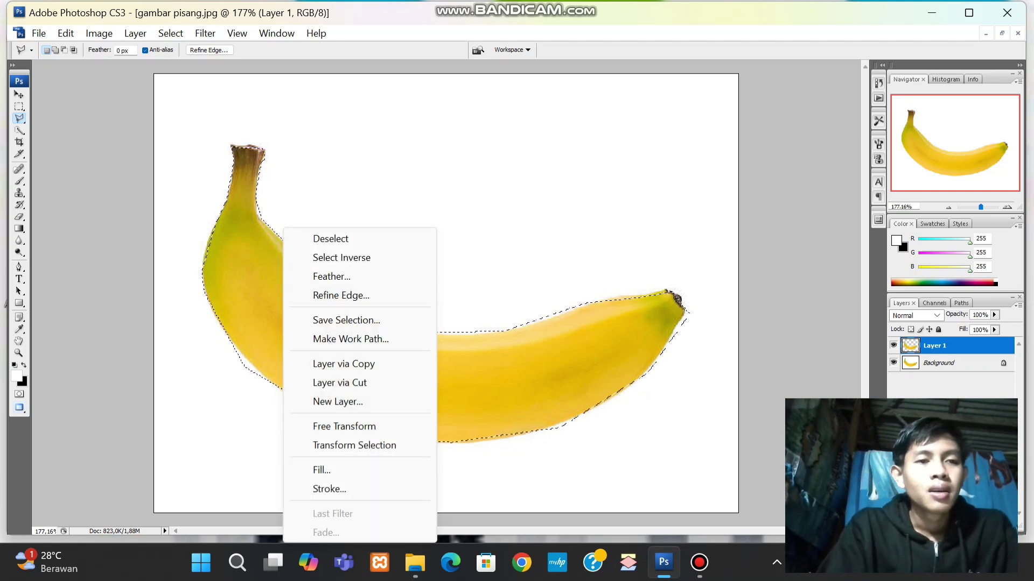
right_click(20, 118)
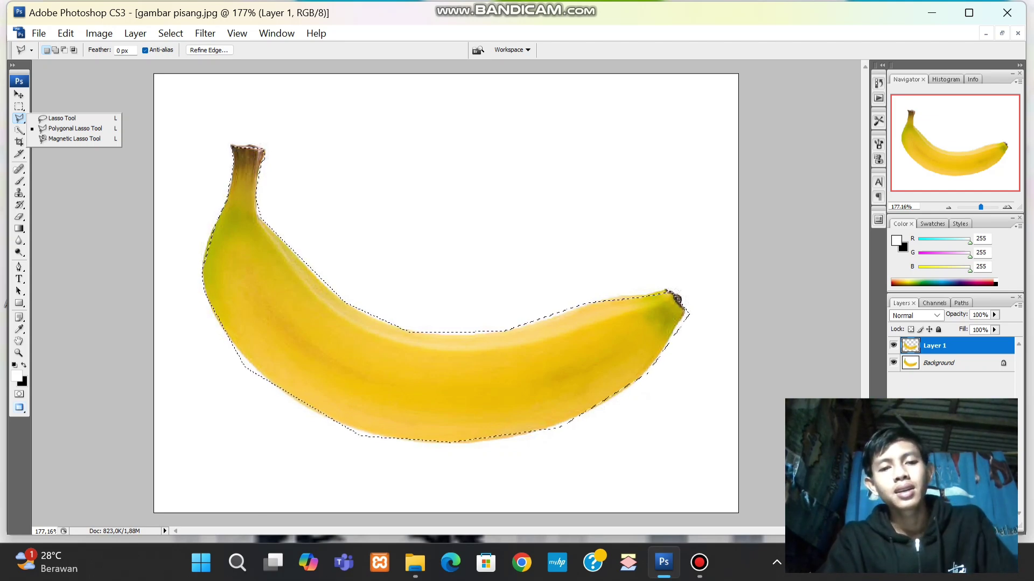
right_click(276, 229)
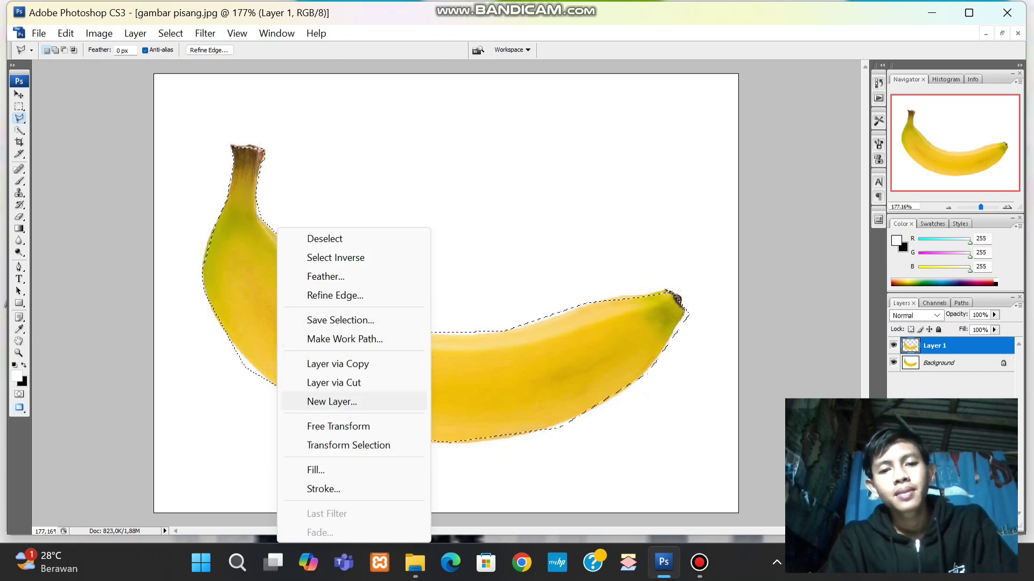
click(338, 364)
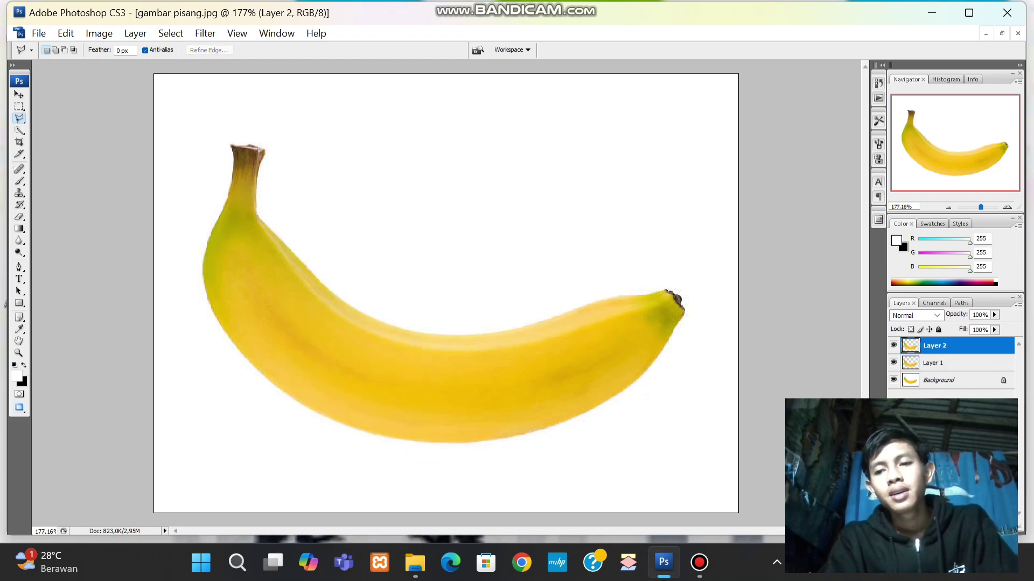
click(894, 381)
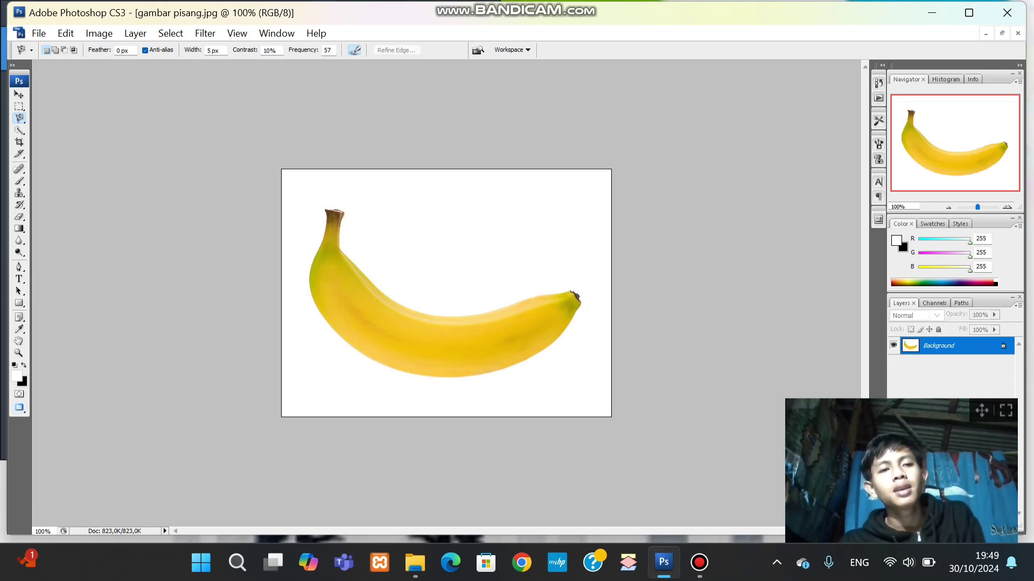
Open the image "gambar monas" from the Downloads folder.
click(19, 118)
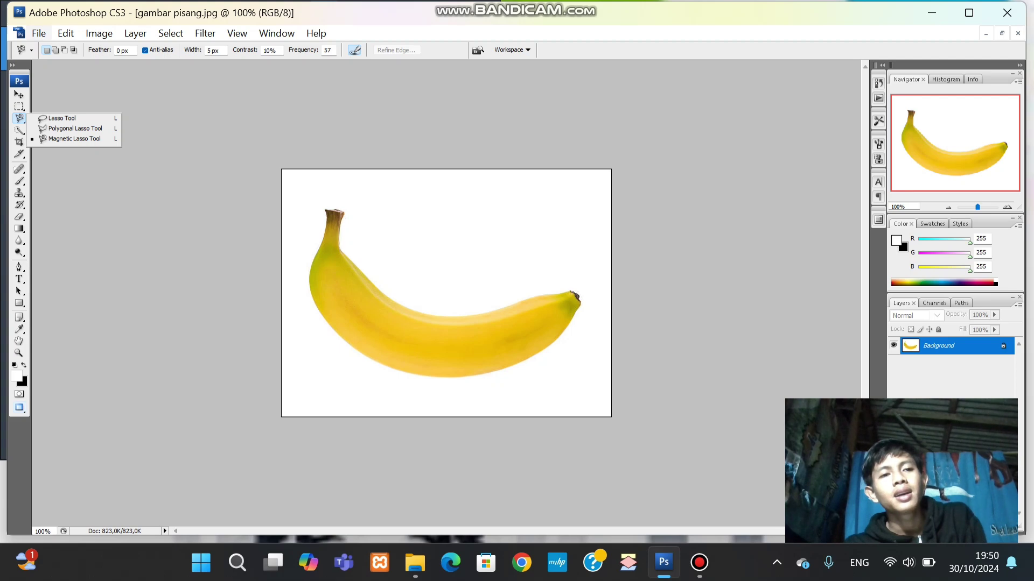
key(alt+f)
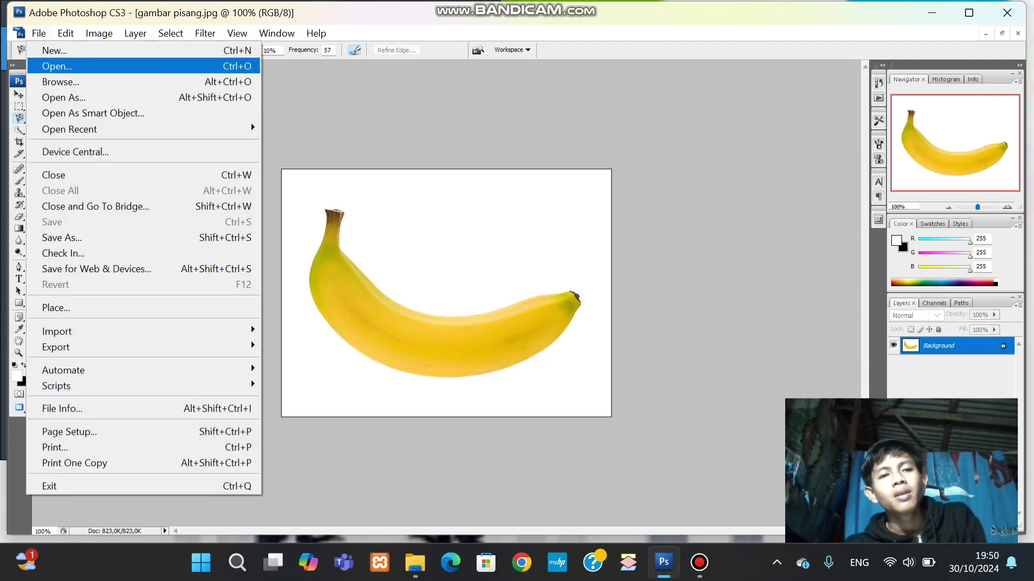
key(Return)
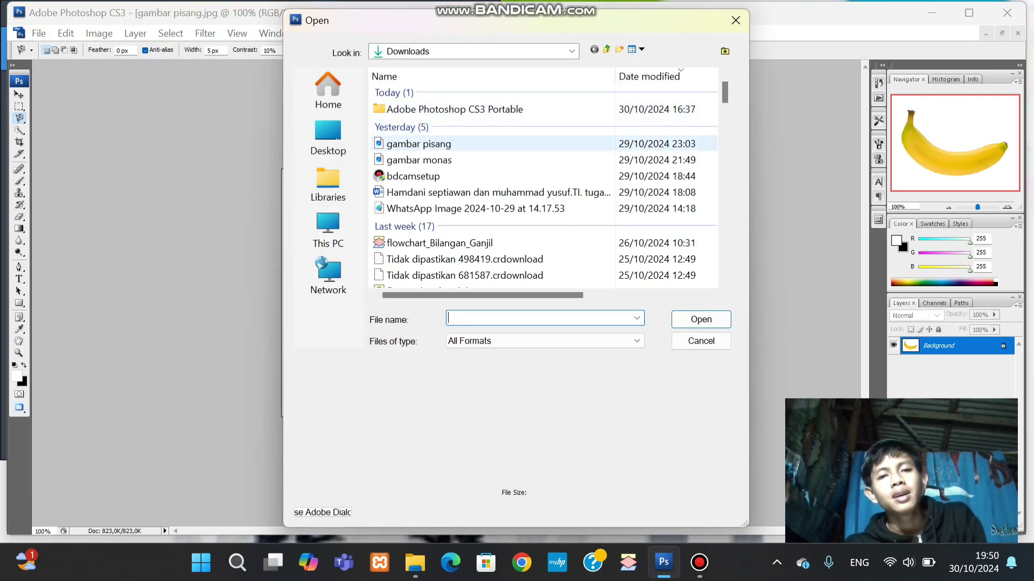
click(420, 160)
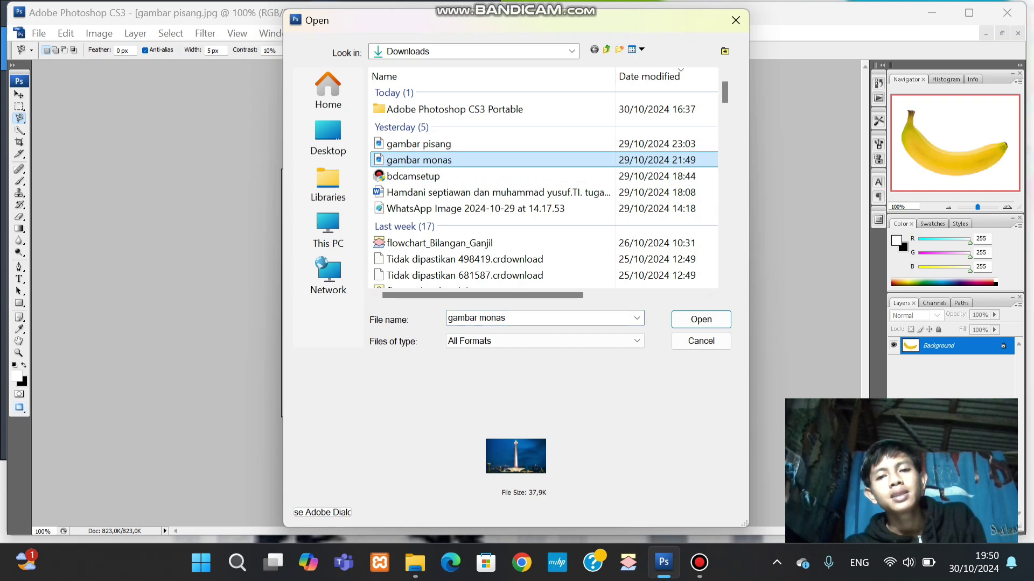
key(Return)
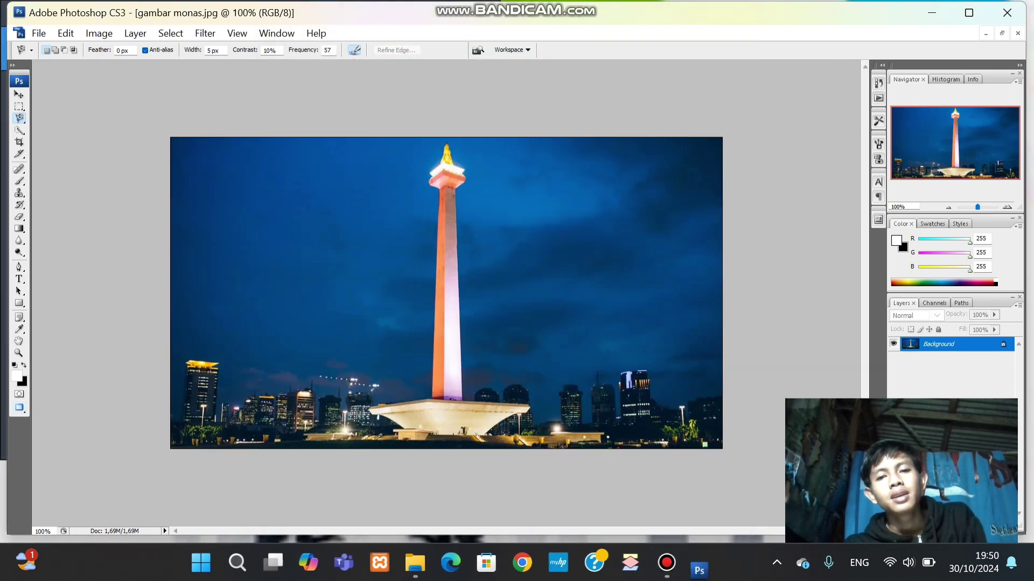